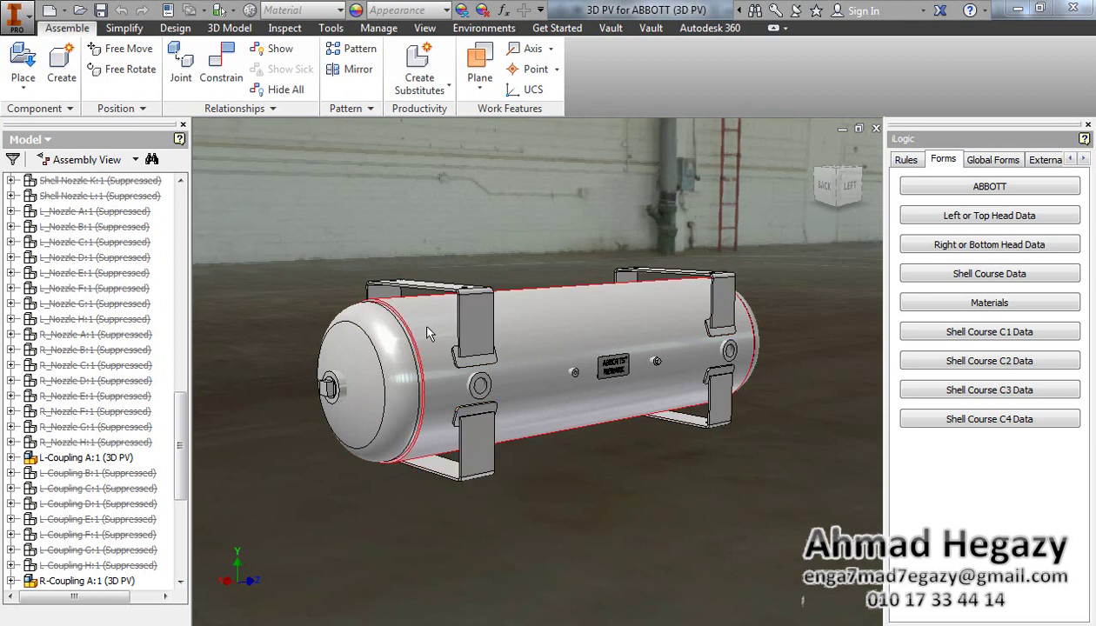
Step: Open the Support Cradel Type2 assembly and, from the first element of its component pattern, open the Base Plate part
right_click(471, 443)
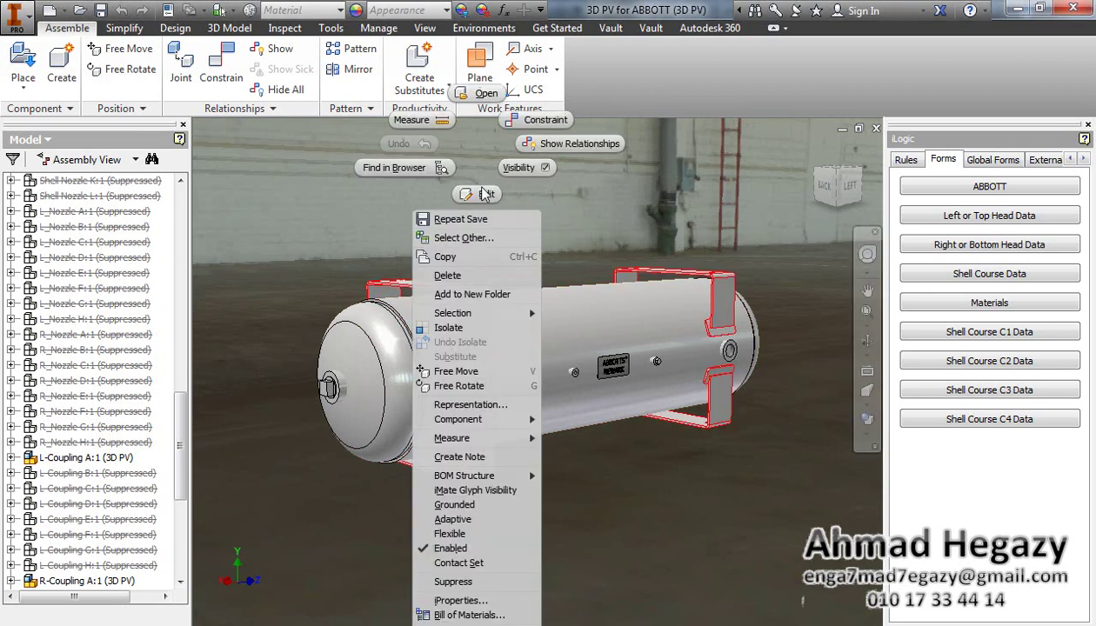
click(477, 95)
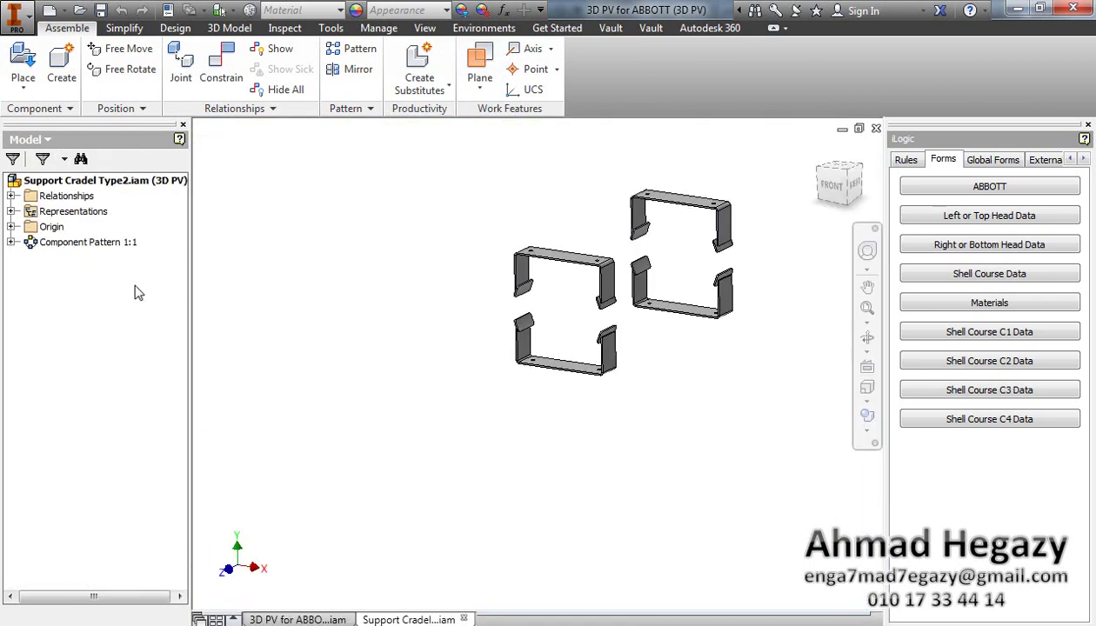
click(10, 242)
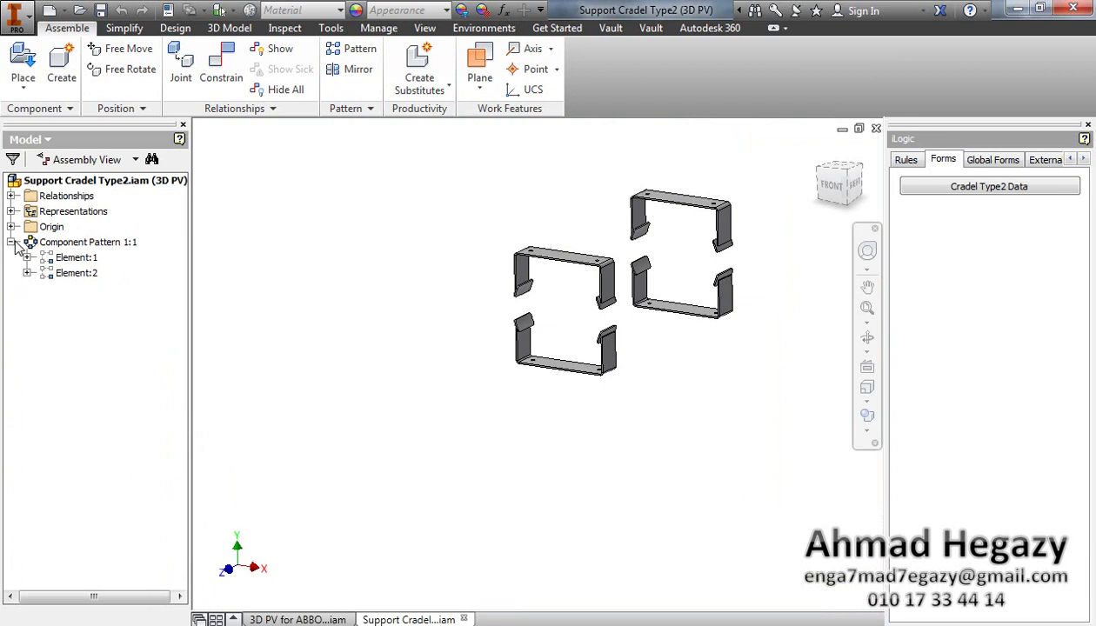
click(27, 257)
click(79, 276)
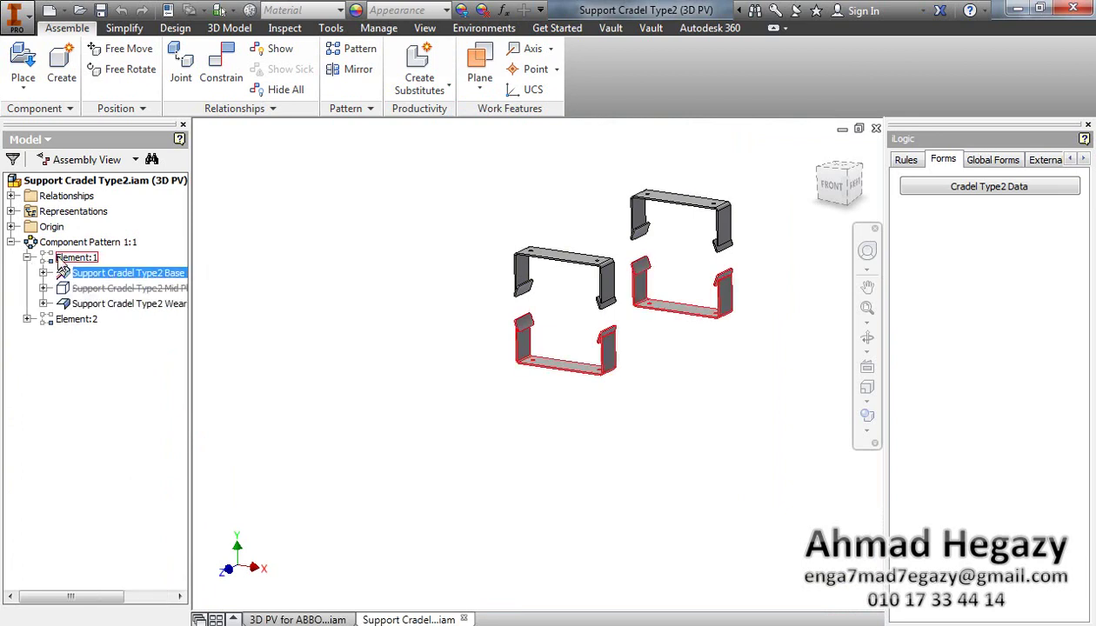
right_click(79, 276)
click(100, 229)
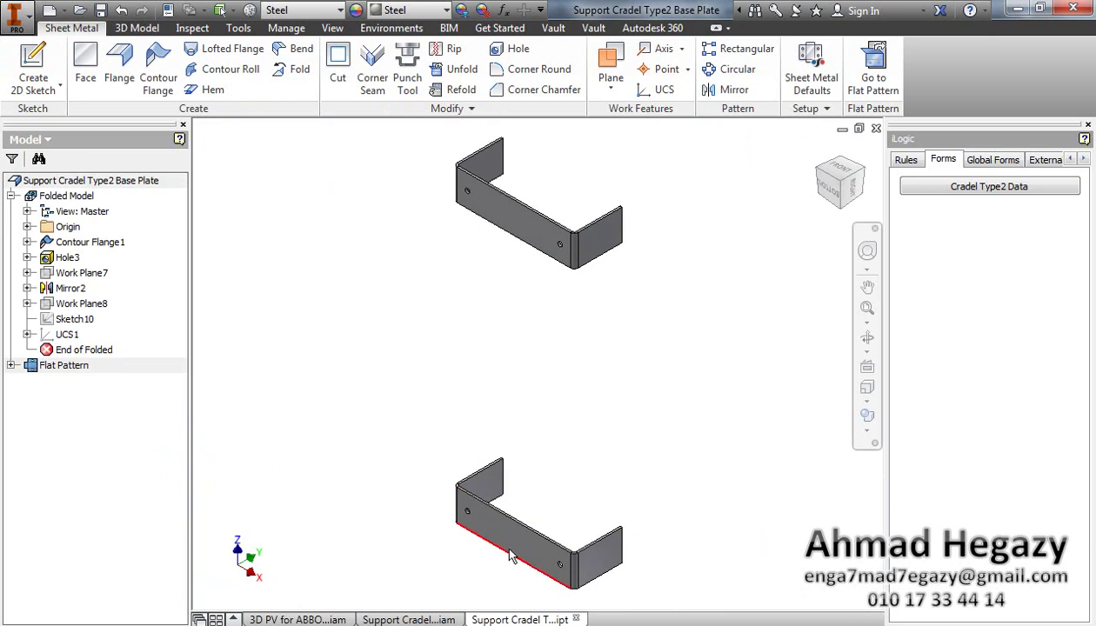
Step: Unfold the cradle base plate into its flat pattern
click(509, 537)
click(532, 237)
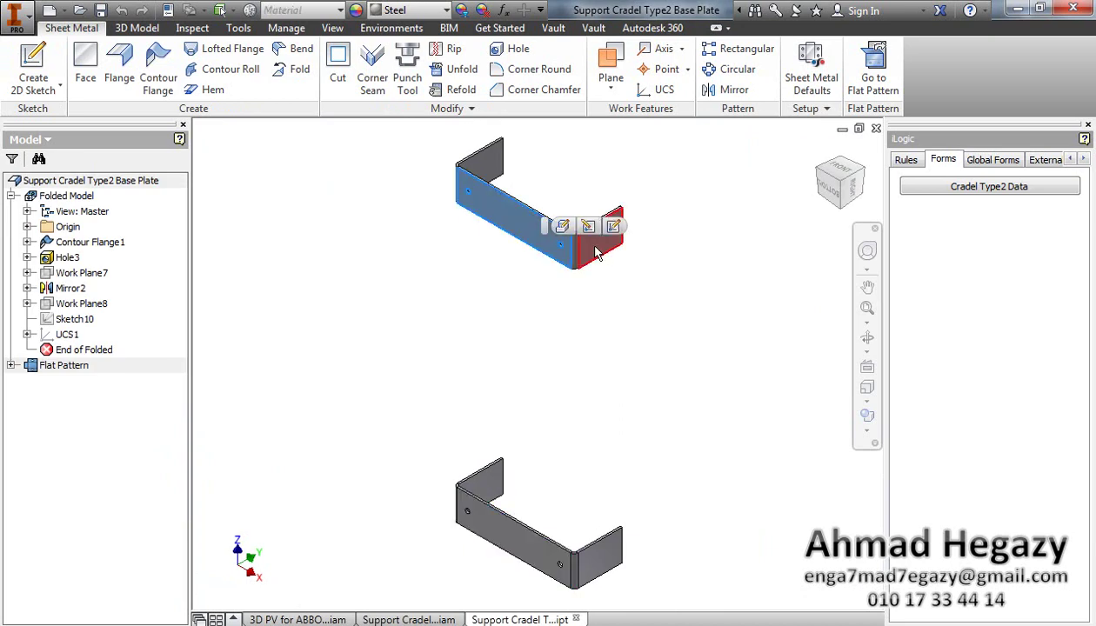
click(595, 243)
click(610, 555)
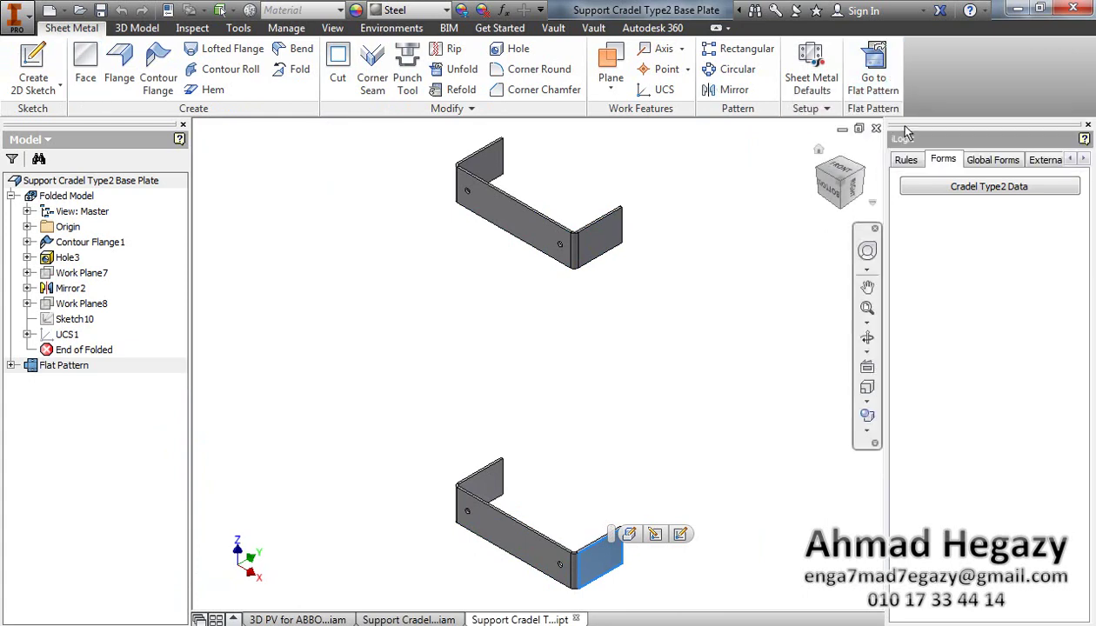
click(873, 74)
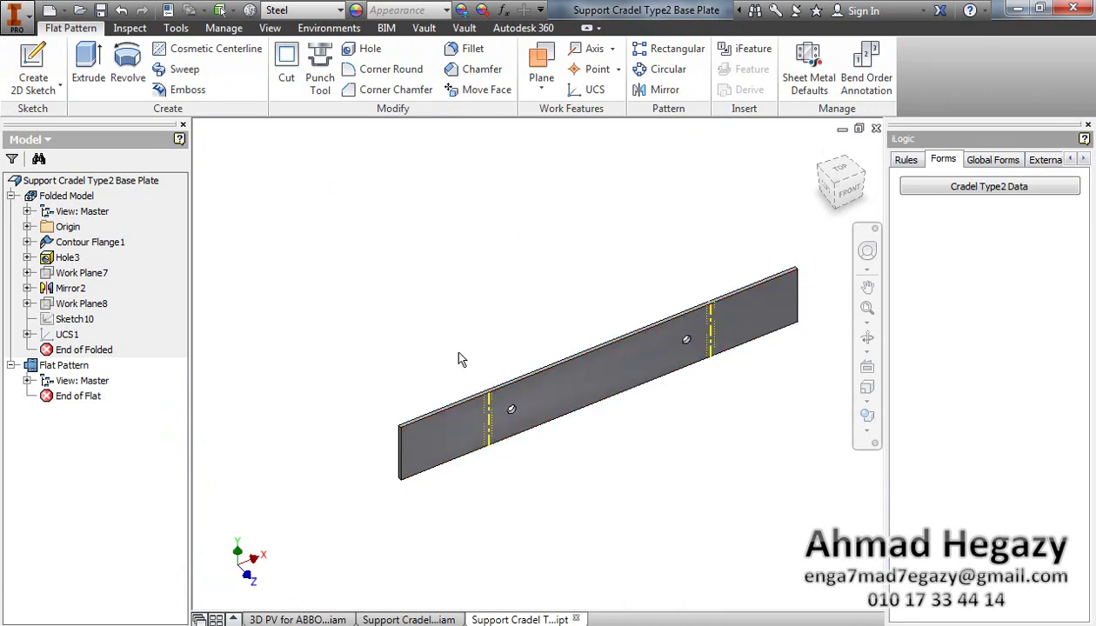
Step: Save a copy of the flat pattern as a DWG file named Support Cradel Type2 Base Plate in the GA Drawing folder
right_click(70, 365)
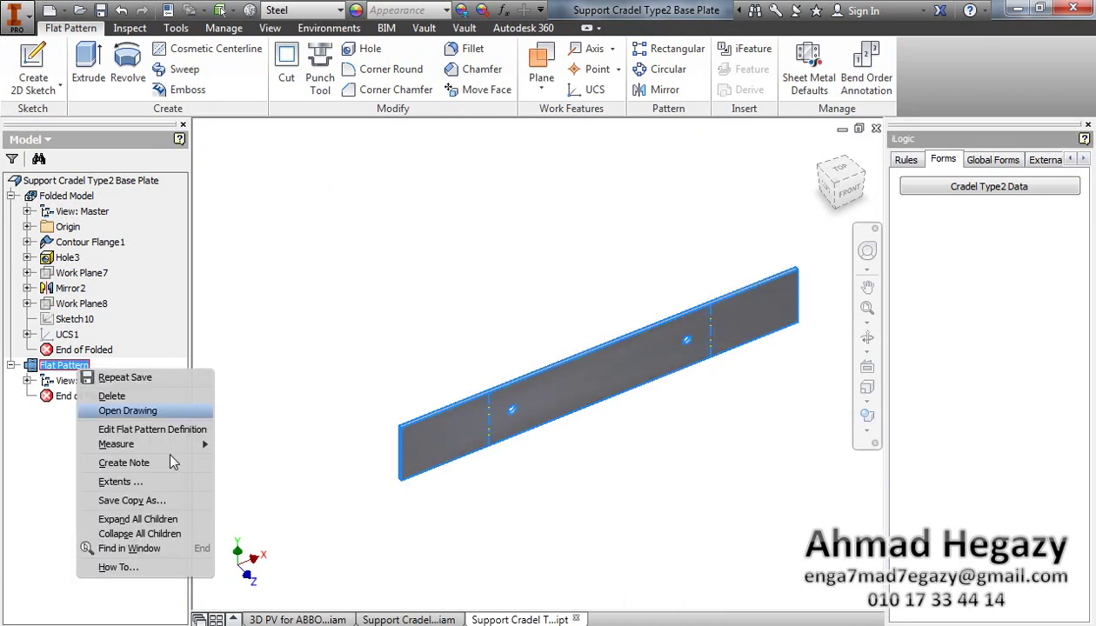
click(168, 499)
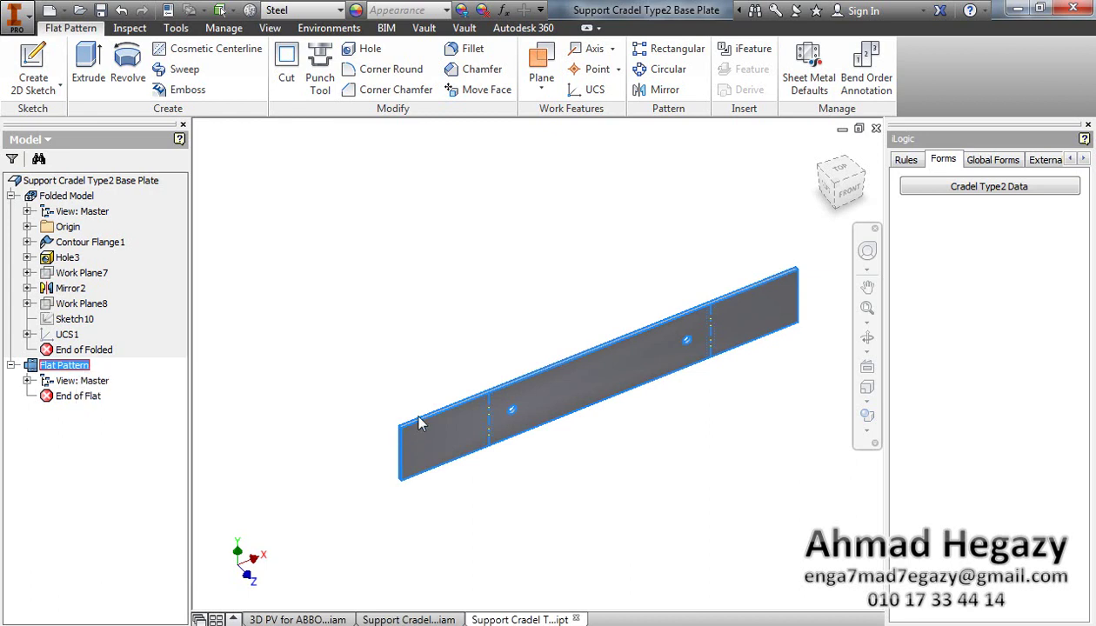
click(603, 567)
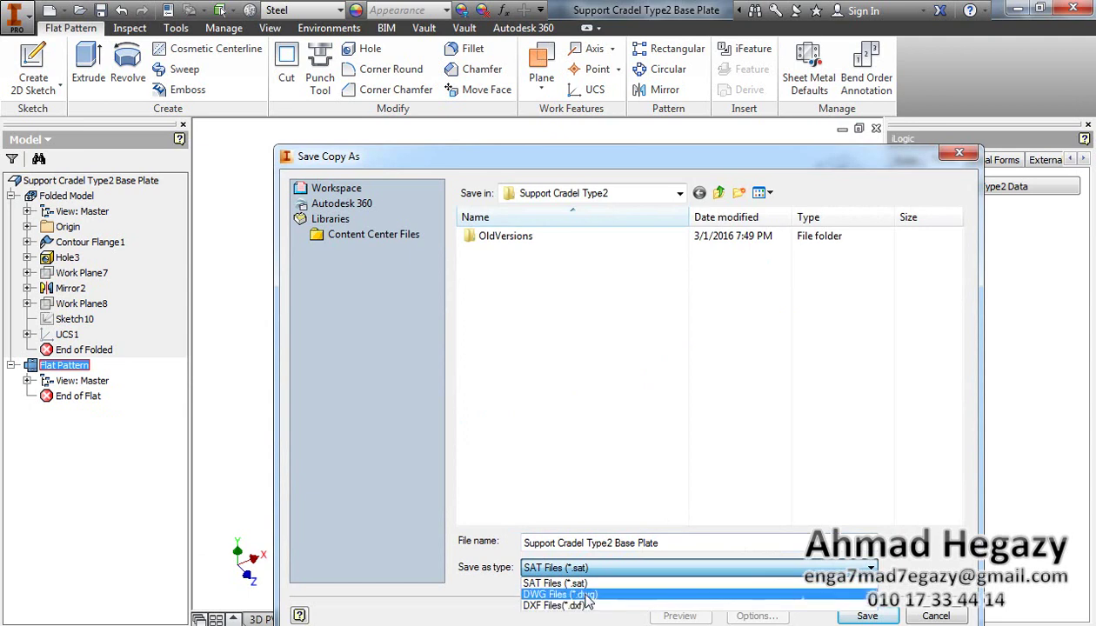
click(588, 595)
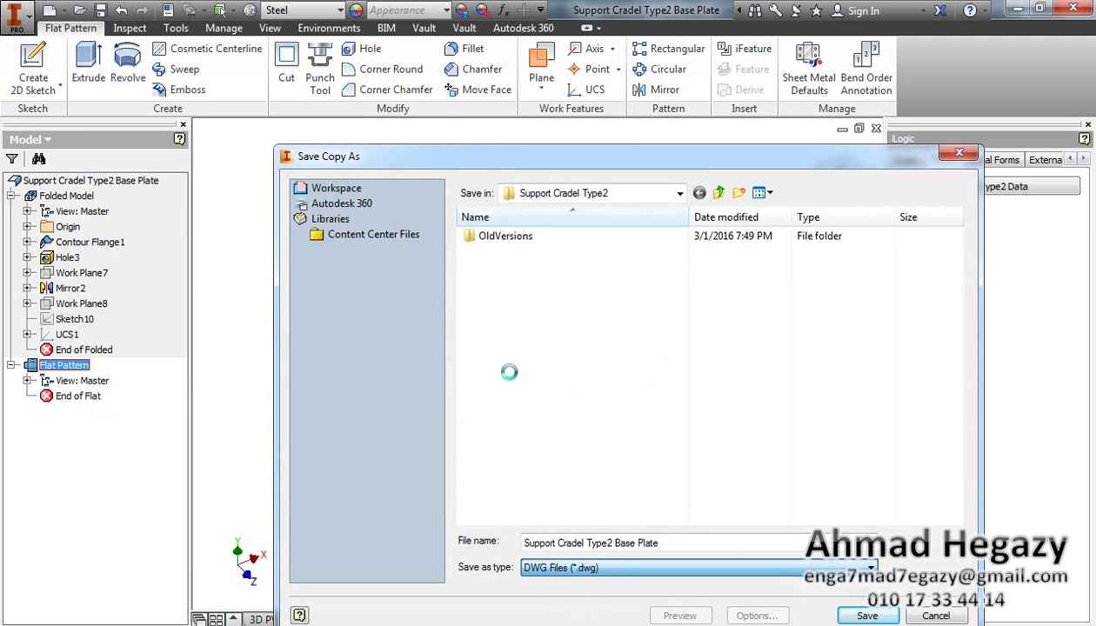
click(720, 194)
click(721, 195)
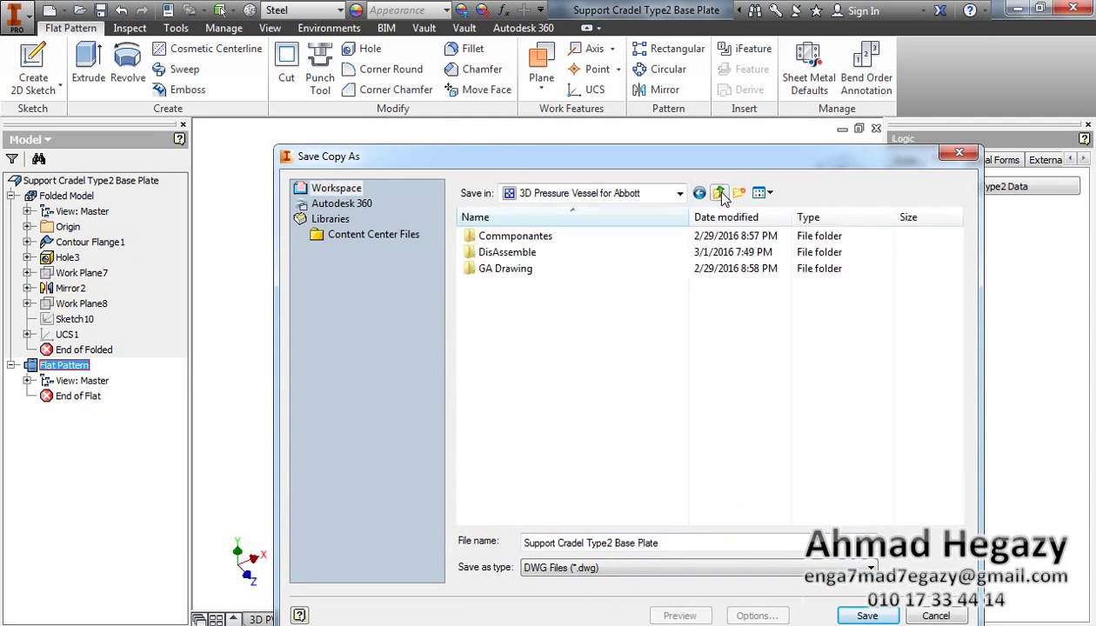
double_click(526, 268)
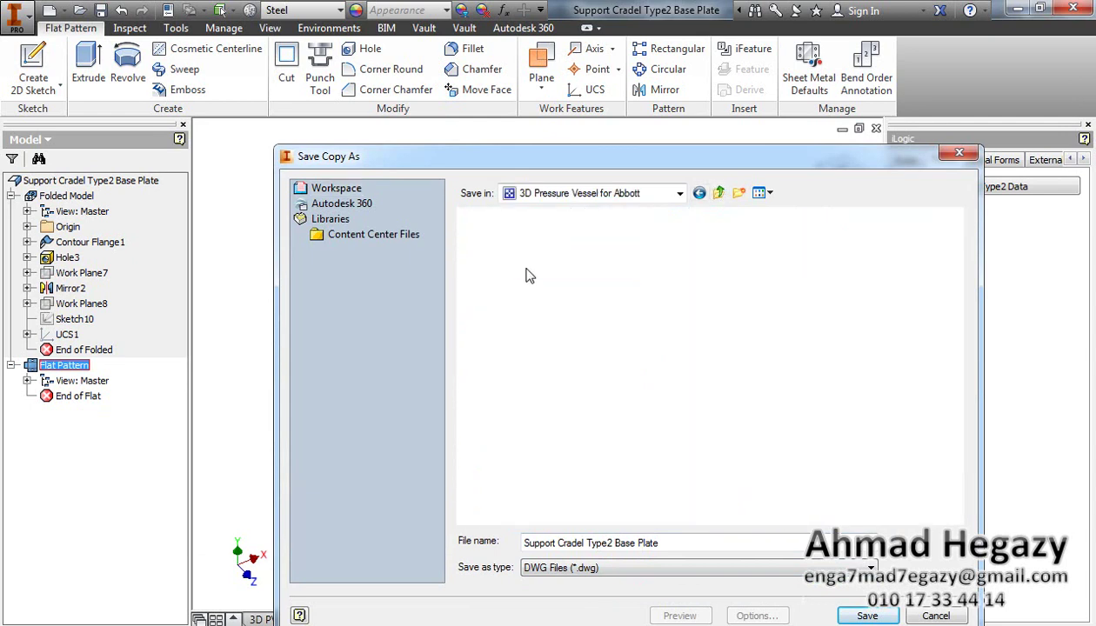
click(865, 615)
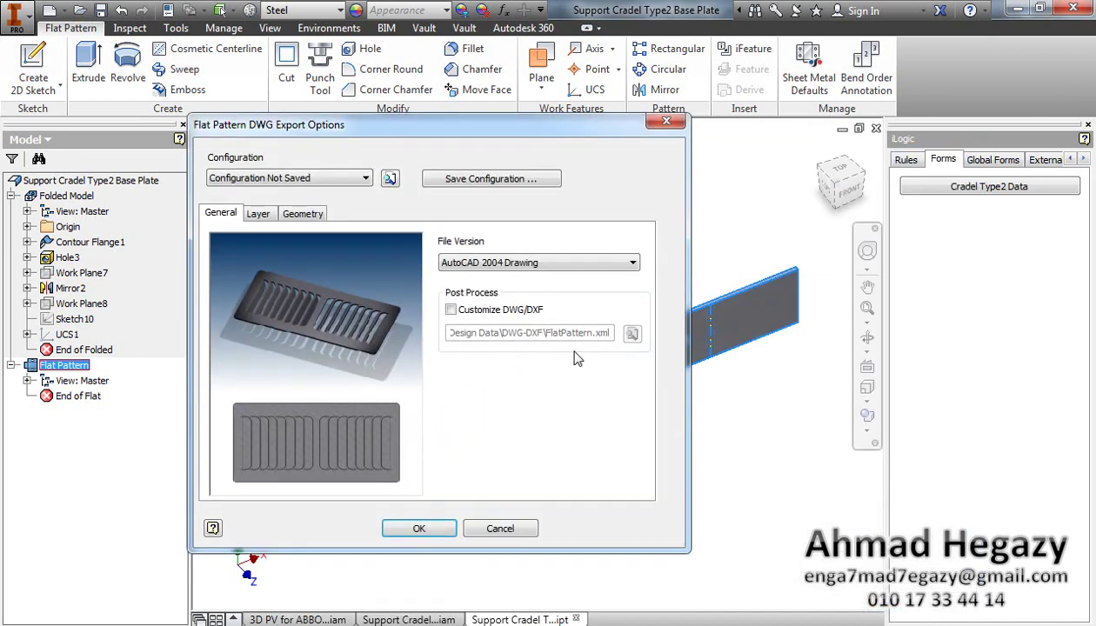
Step: Set the DWG file version to AutoCAD 2010 Drawing, review the layer and geometry options, and complete the export
click(515, 266)
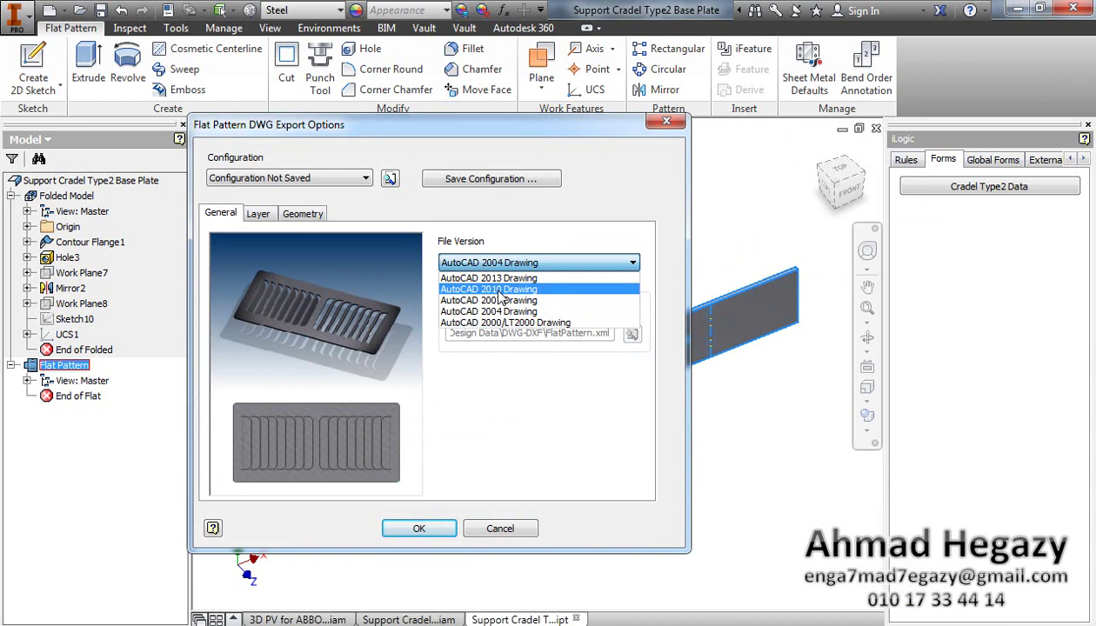
click(500, 290)
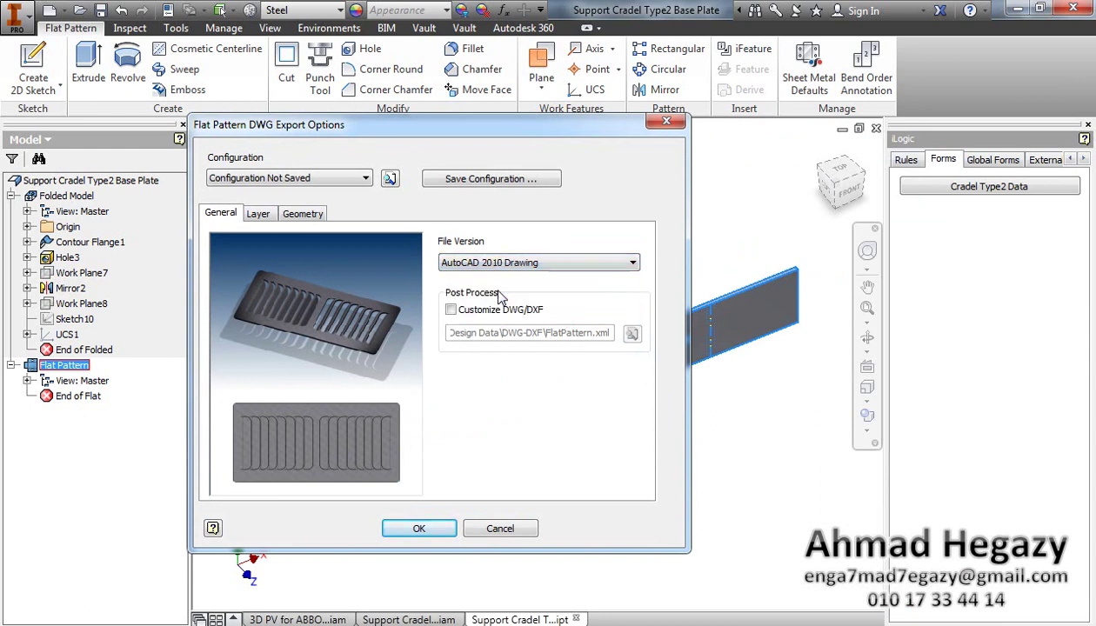
click(261, 217)
click(304, 216)
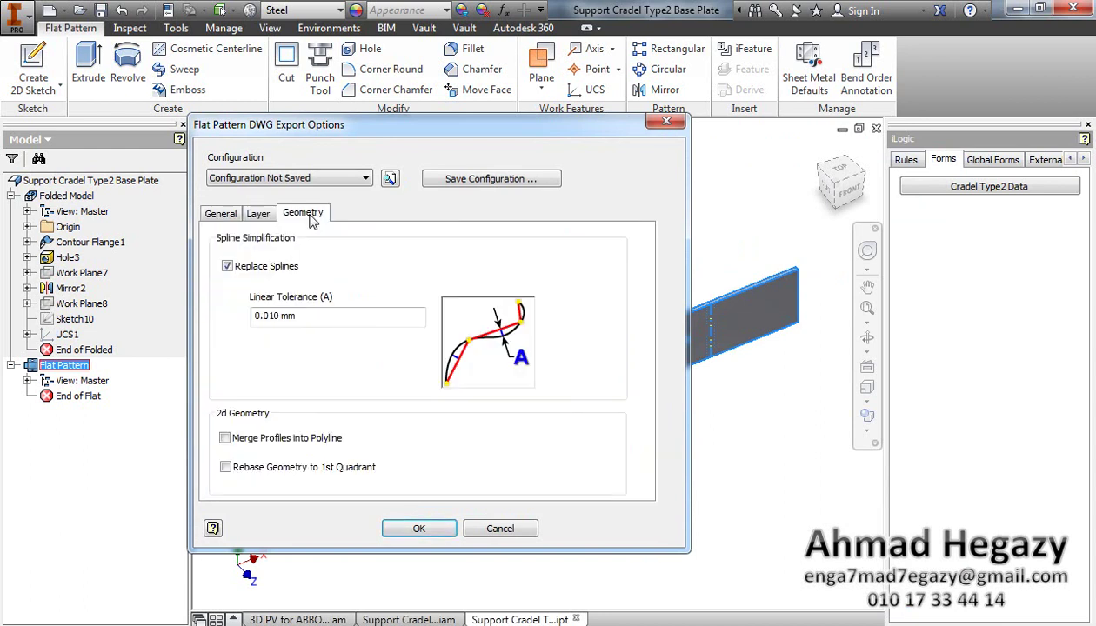
click(419, 529)
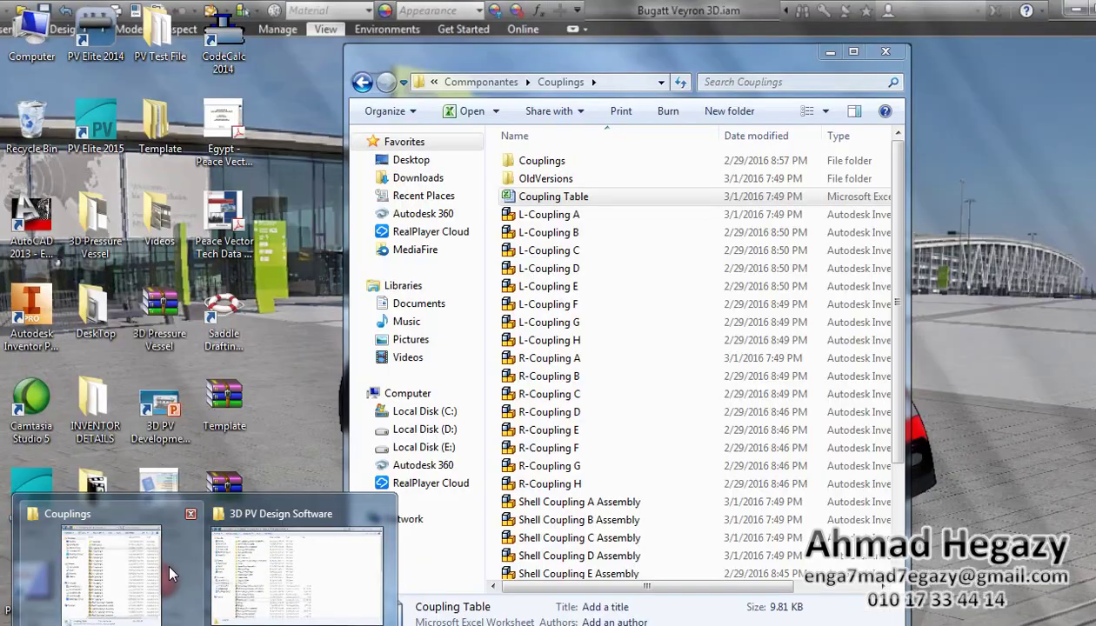
Step: Switch to Windows Explorer and locate the exported base plate drawing in the GA Drawing folder
click(169, 569)
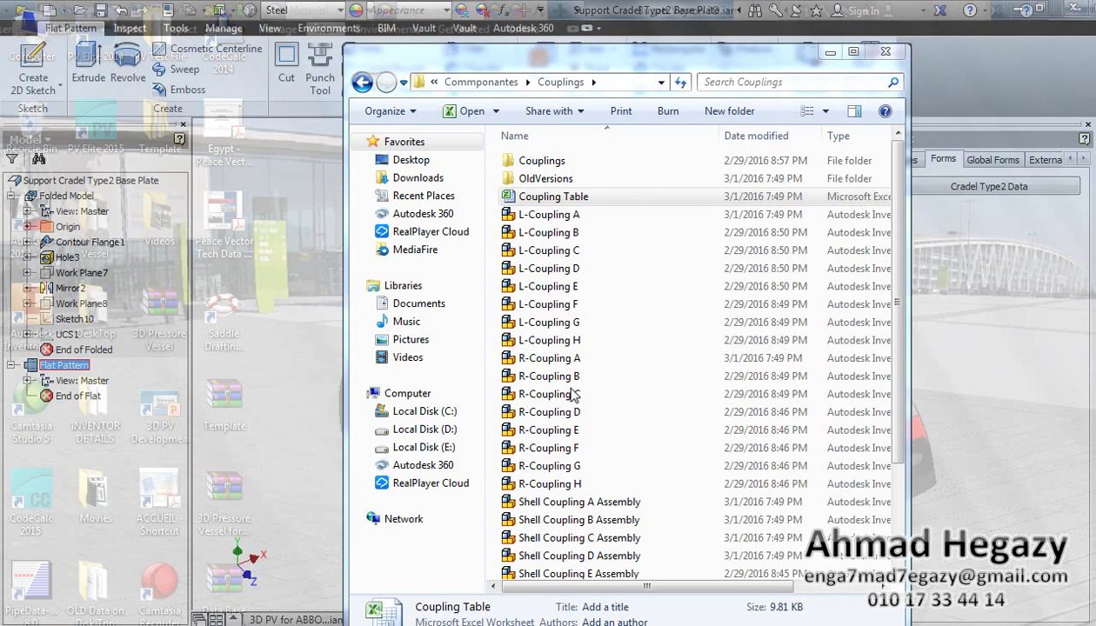
click(543, 308)
key(BackSpace)
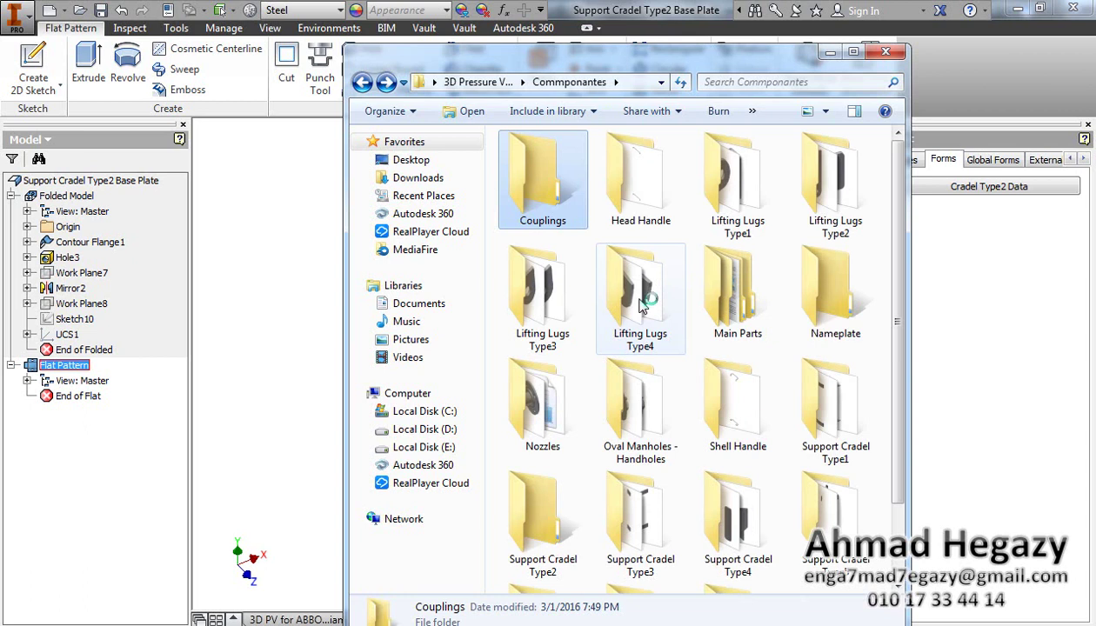
key(BackSpace)
double_click(584, 200)
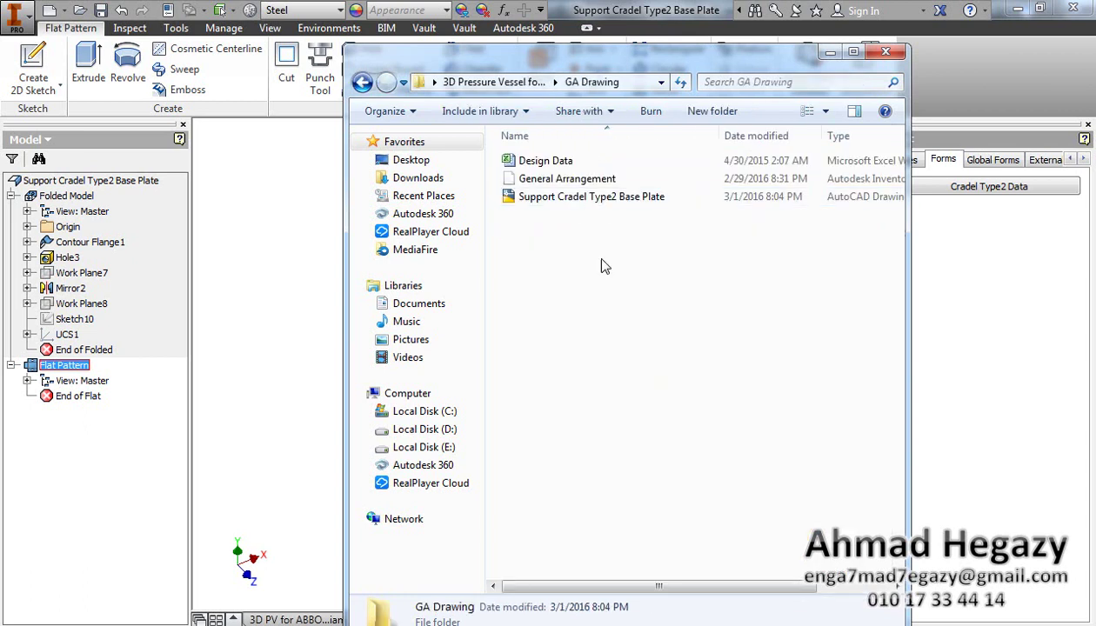
click(587, 196)
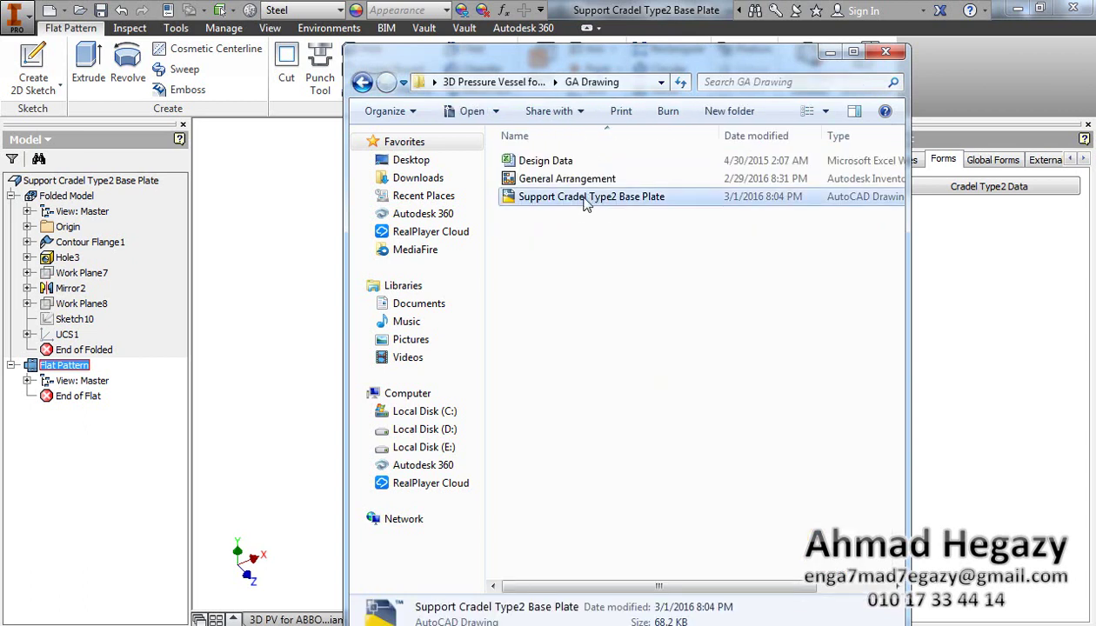
Step: Return to Inventor and close the base plate part and the Support Cradel Type2 assembly
click(329, 248)
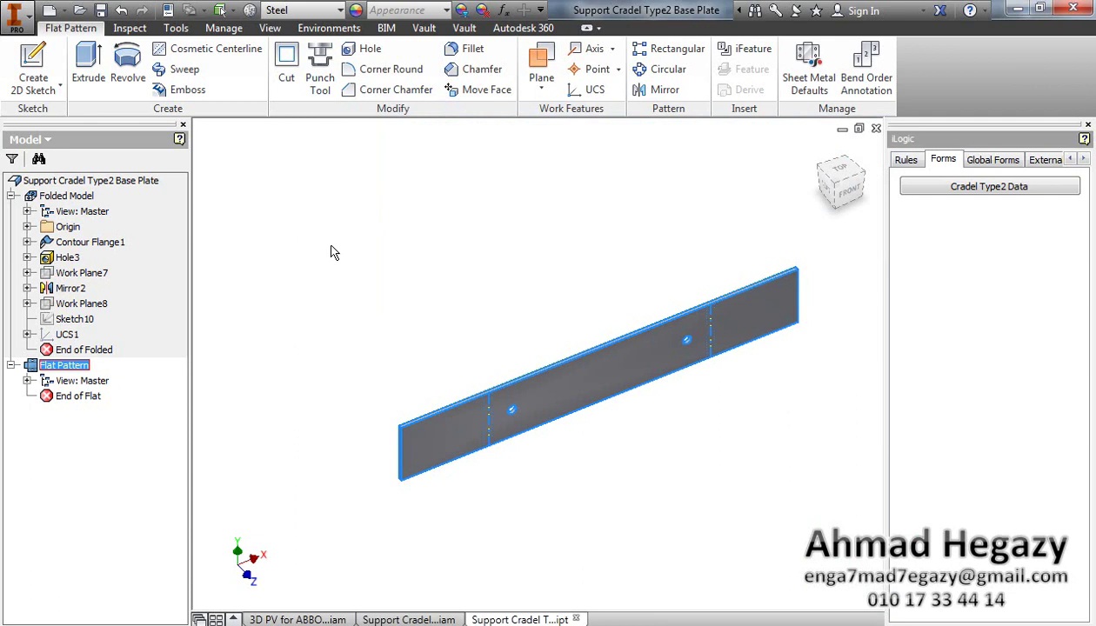
click(583, 619)
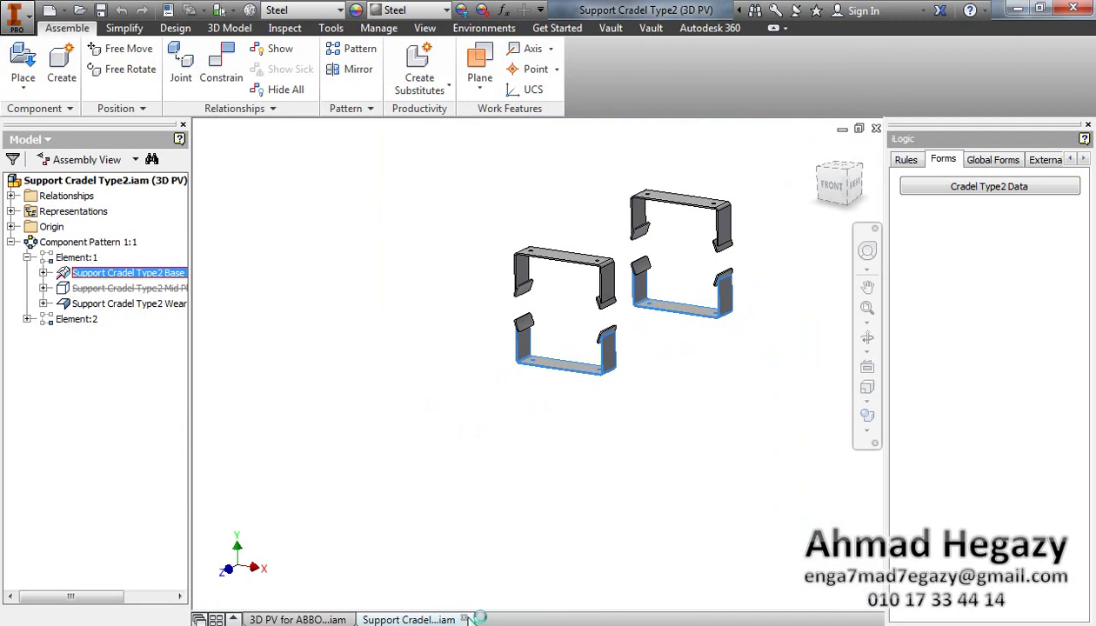
click(465, 619)
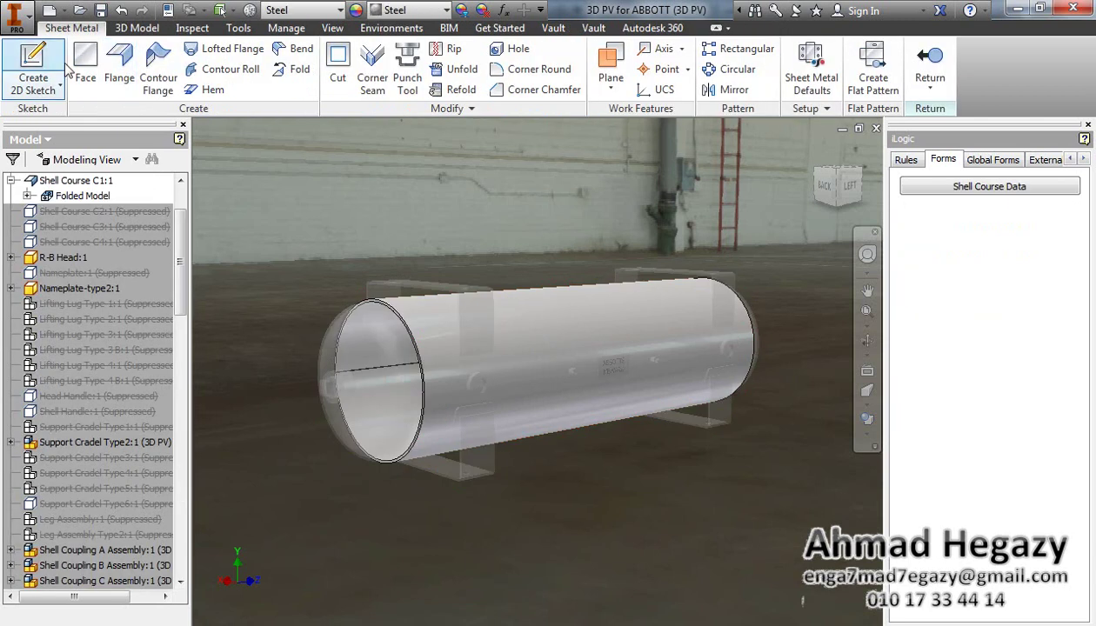
Step: Create a work plane at the large coupling near the open end of Shell Course C1 and start a 2D sketch on it
click(609, 65)
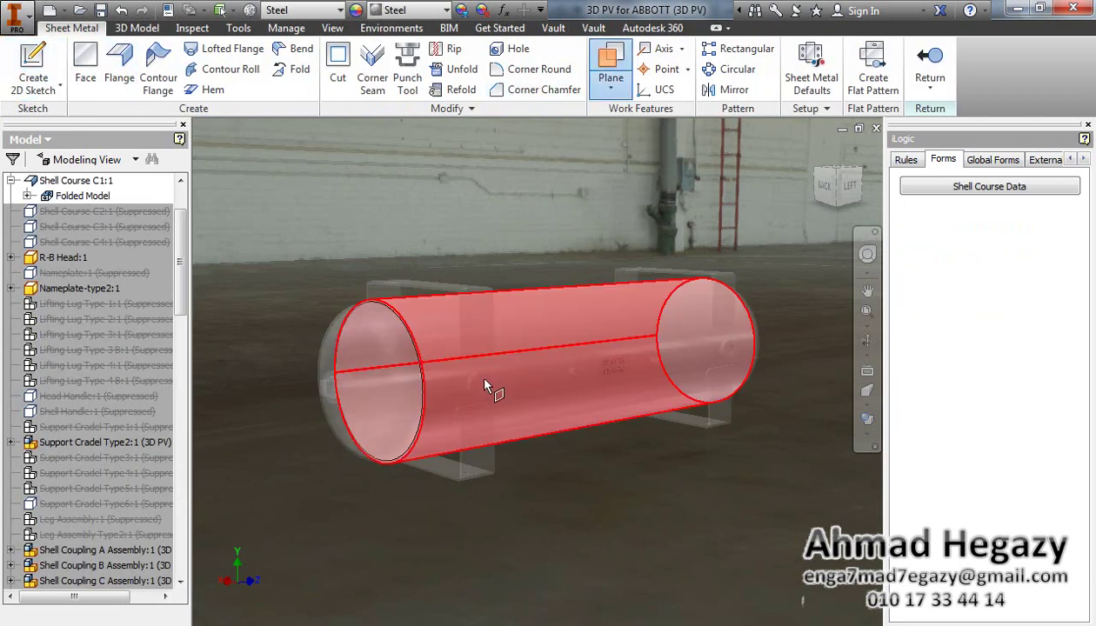
click(867, 419)
click(809, 420)
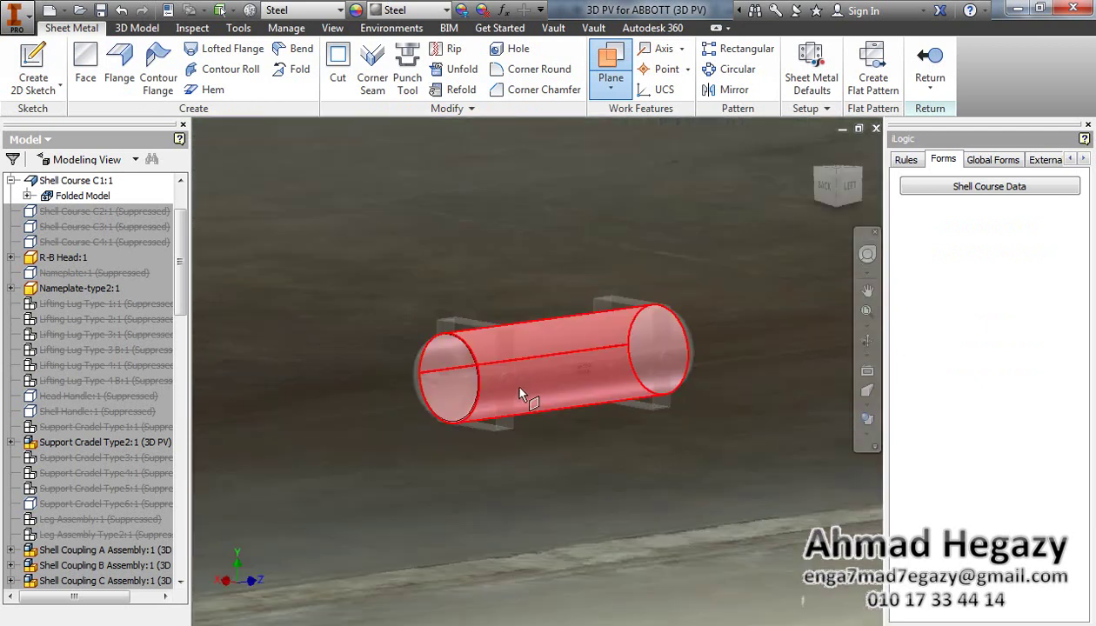
scroll(509, 387, up, 5)
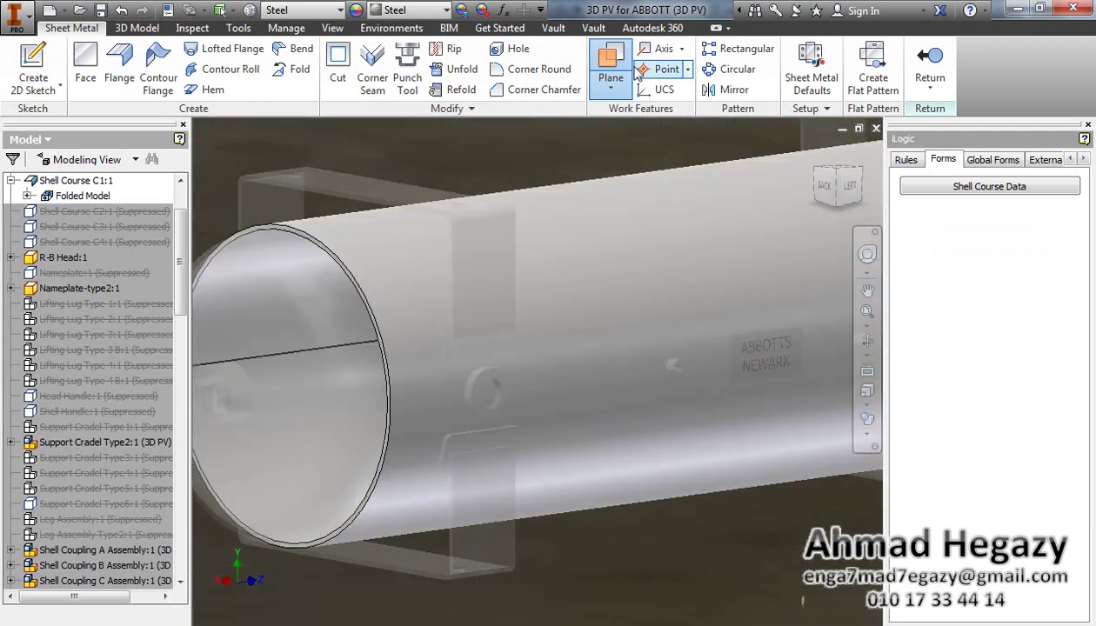
click(11, 91)
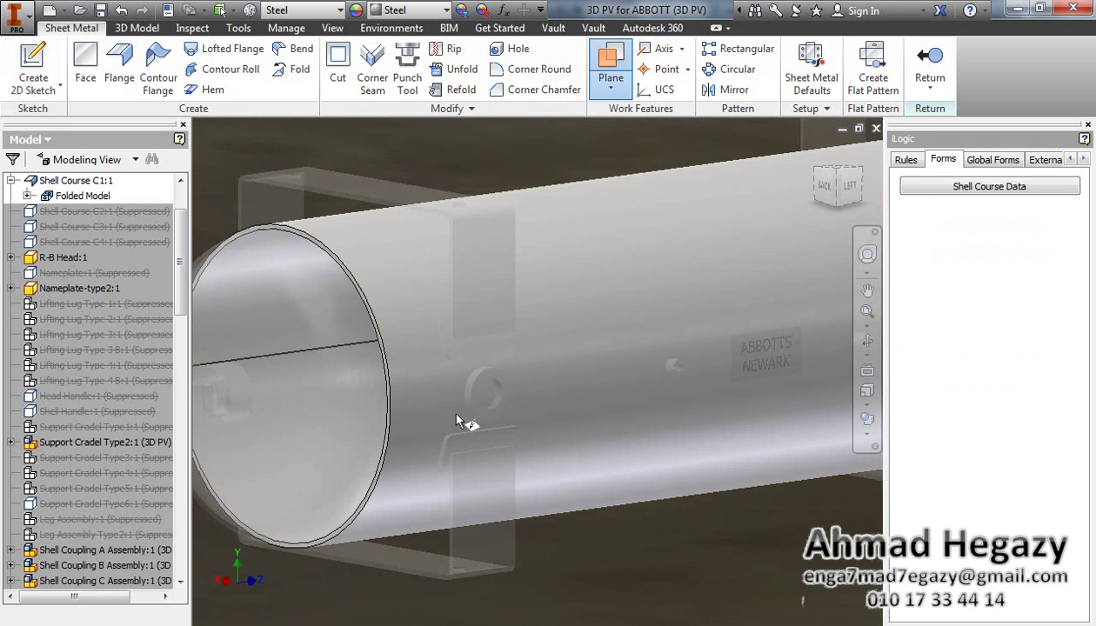
click(496, 382)
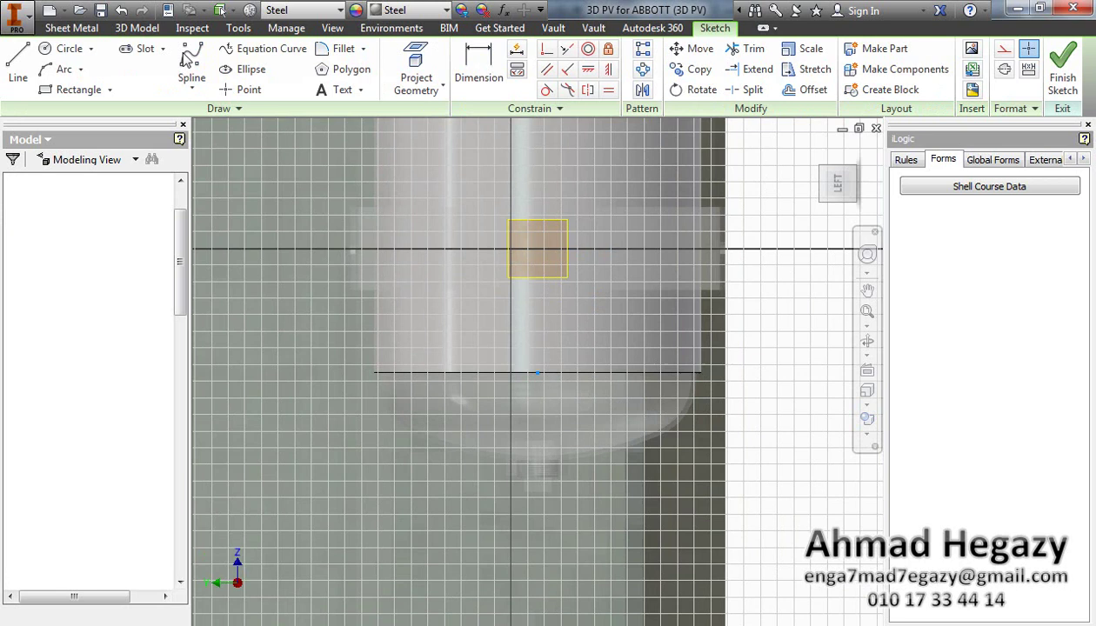
Step: Project the outlines of the large coupling near the open end and the adjacent small coupling into the sketch
click(428, 62)
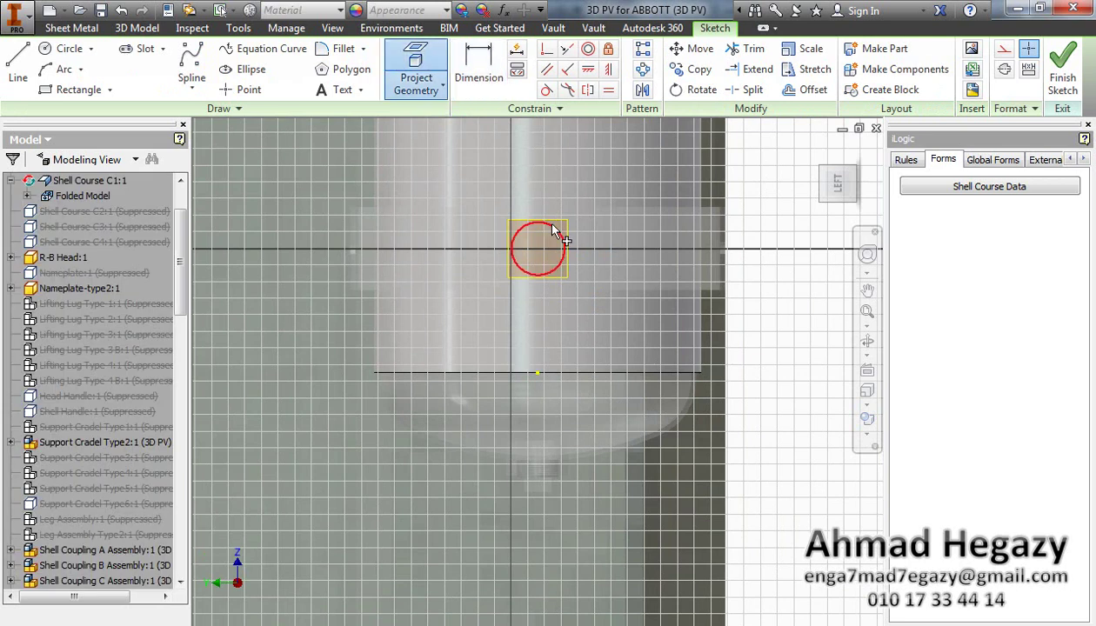
click(552, 224)
middle_drag(636, 271, 624, 374)
middle_drag(592, 313, 583, 418)
middle_drag(558, 236, 586, 433)
scroll(552, 409, down, 3)
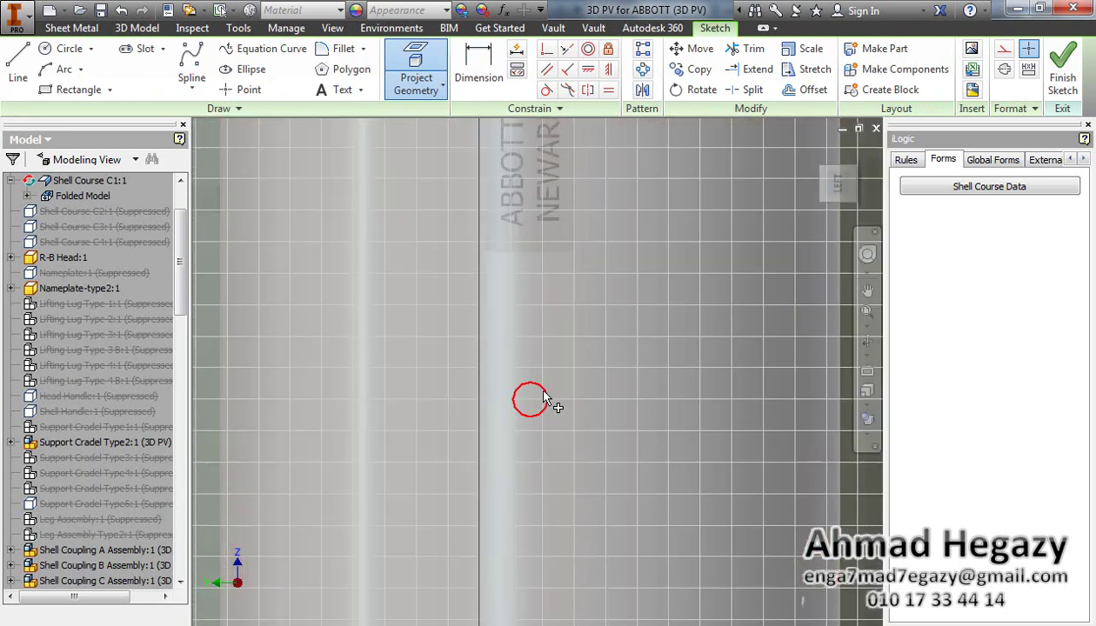
click(546, 398)
Step: Project the outlines of the other small coupling and the far large coupling, and finish the sketch
scroll(617, 291, up, 3)
scroll(620, 368, up, 2)
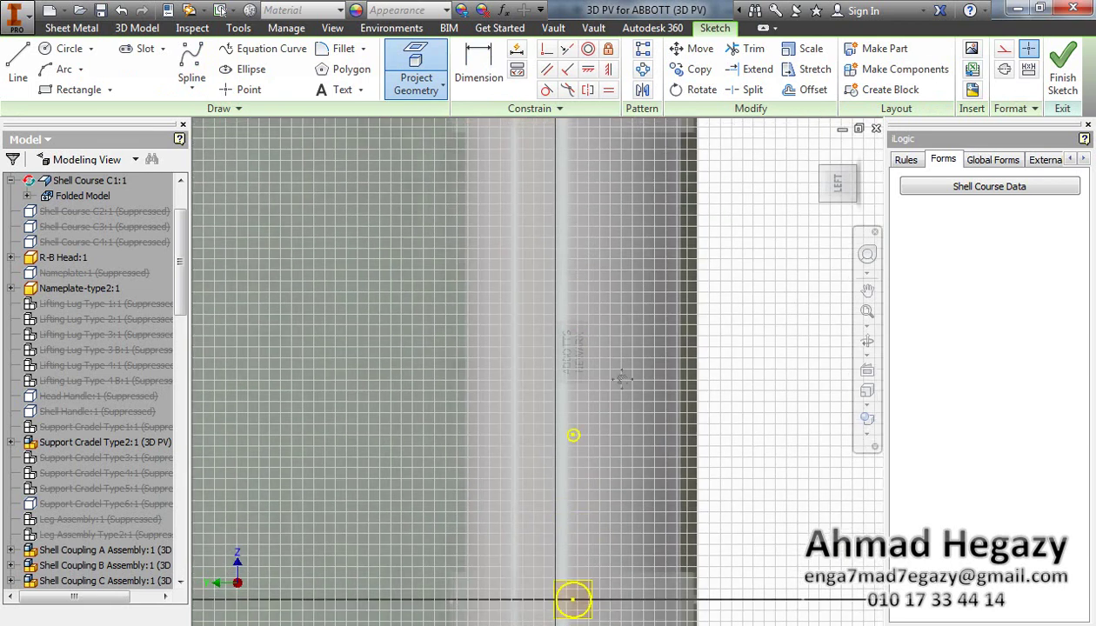
scroll(581, 290, down, 2)
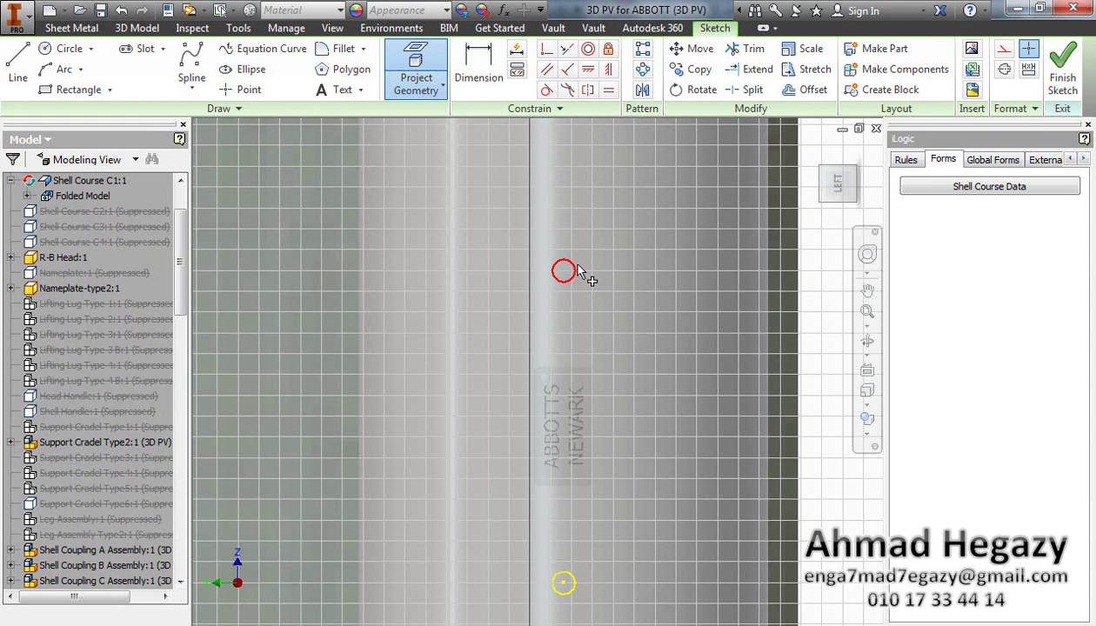
click(577, 265)
middle_drag(652, 365, 661, 623)
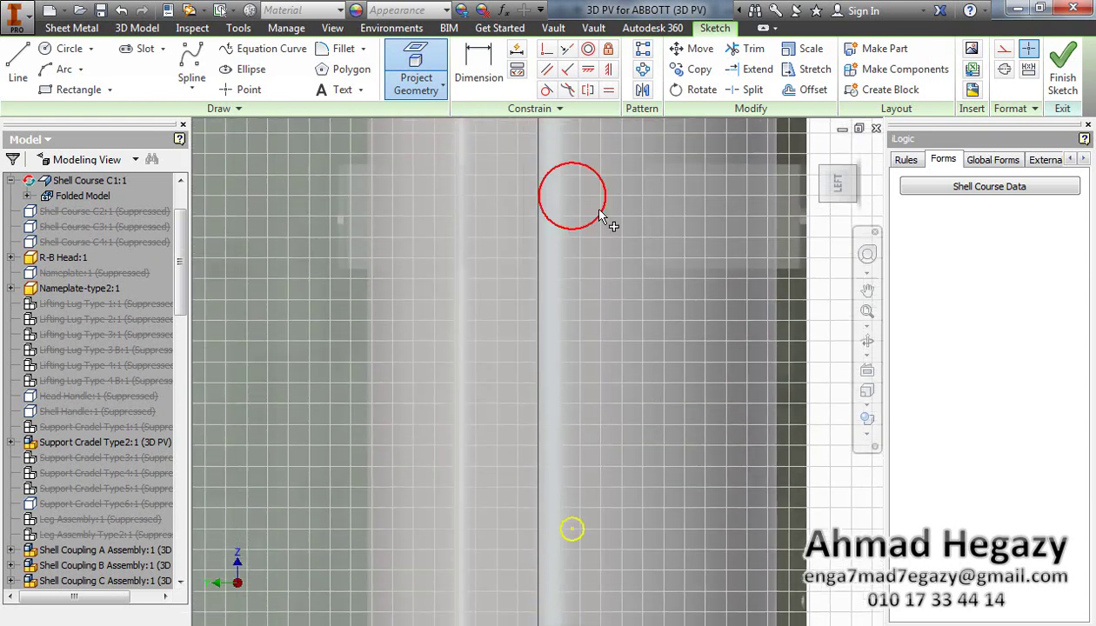
right_click(609, 196)
click(682, 141)
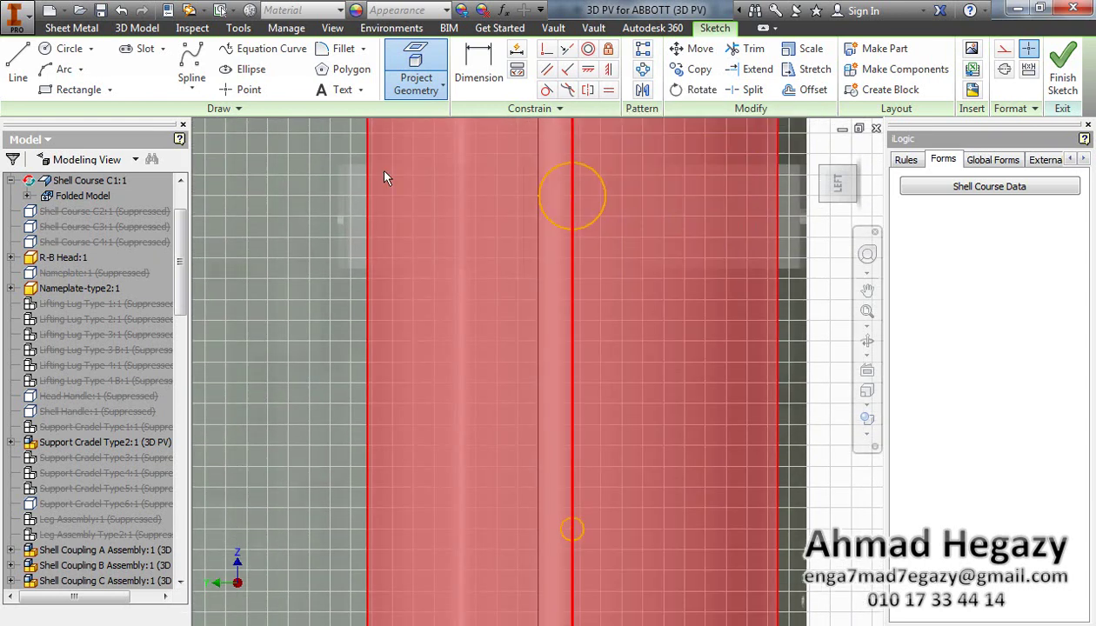
right_click(298, 229)
click(287, 251)
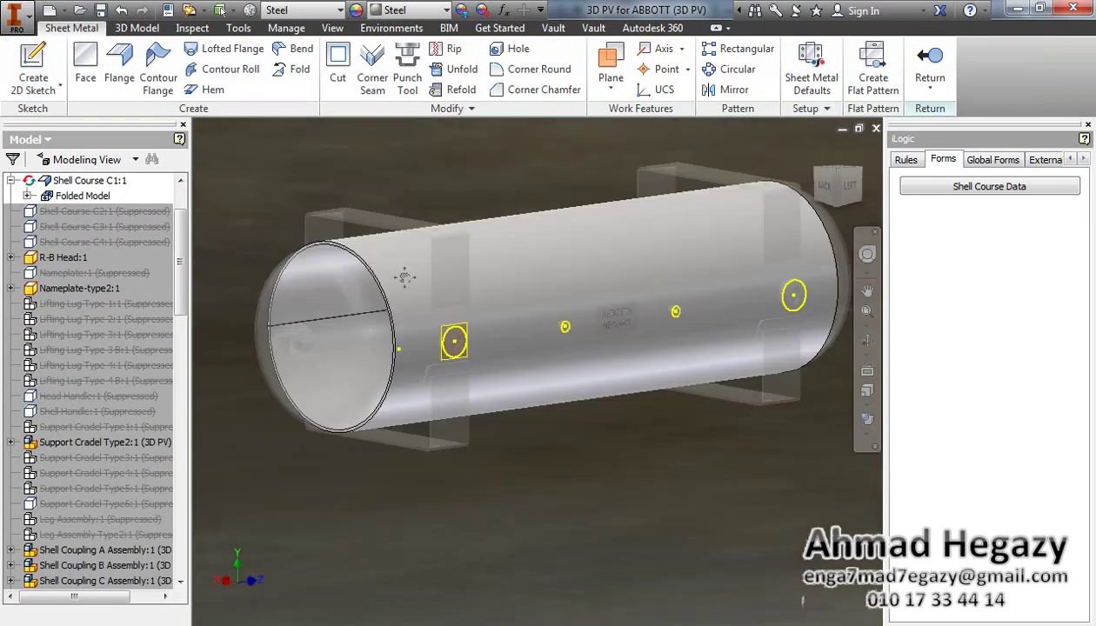
Step: Extrude the four projected coupling circles with a distance of 100 mm
click(137, 28)
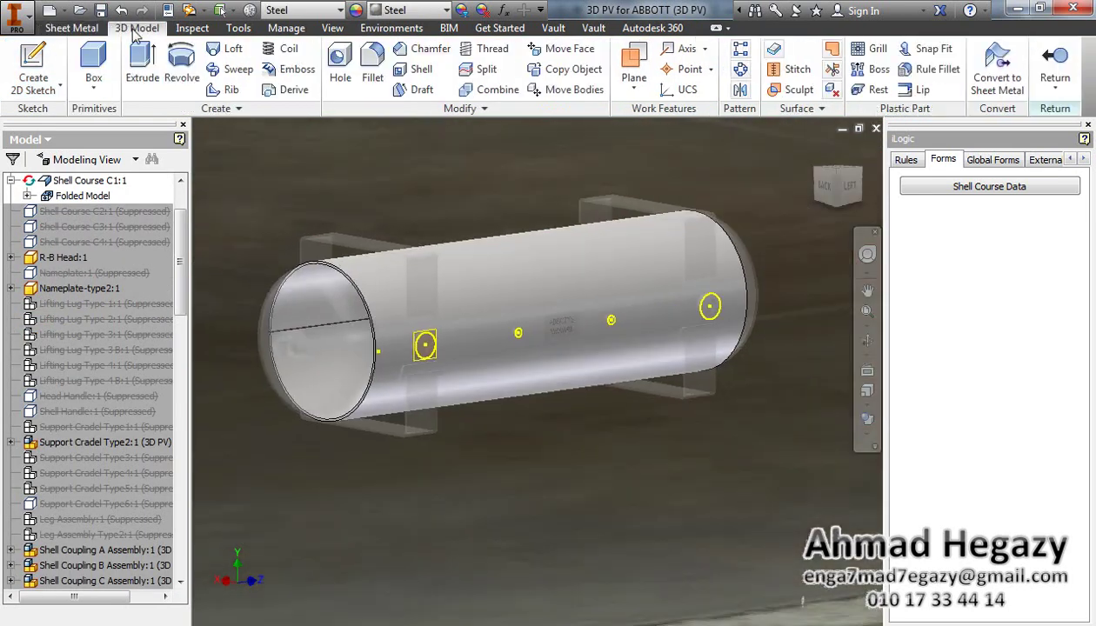
click(147, 57)
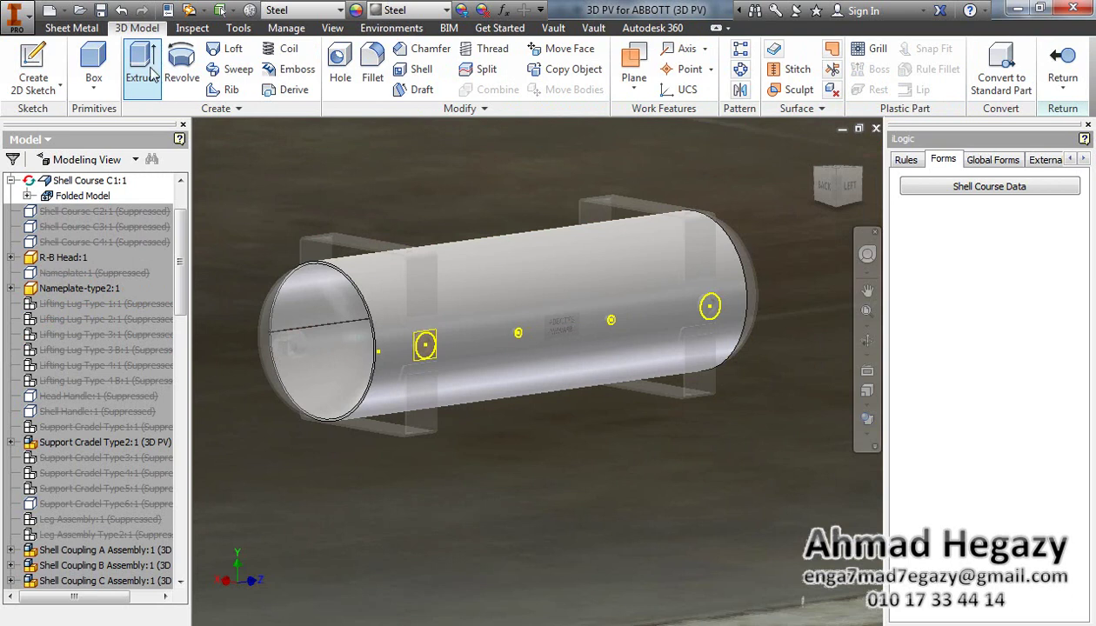
click(706, 304)
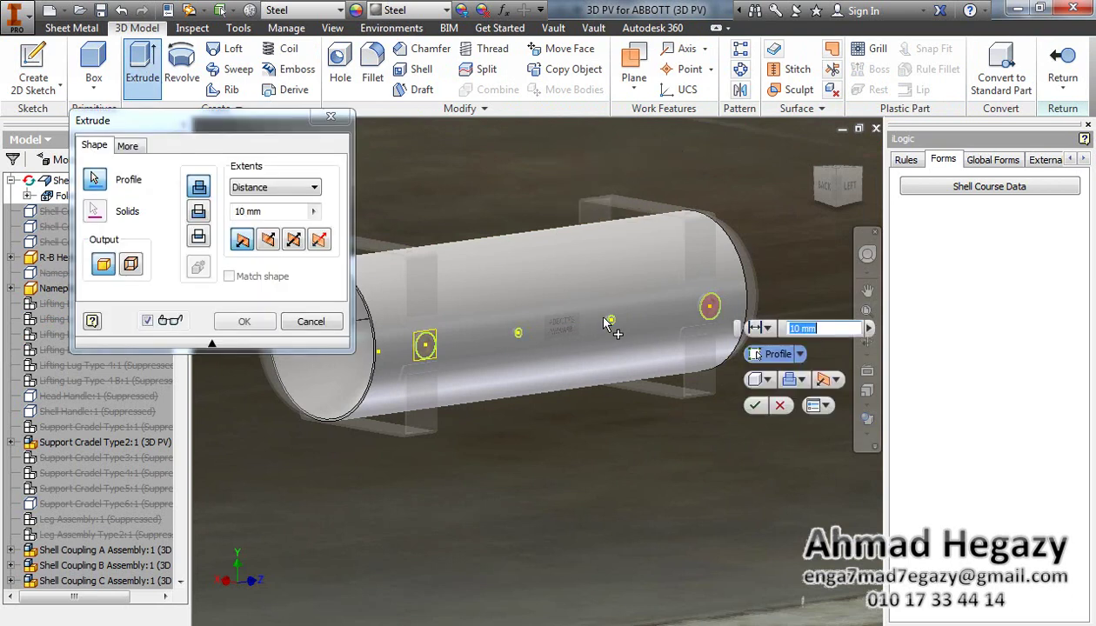
click(518, 332)
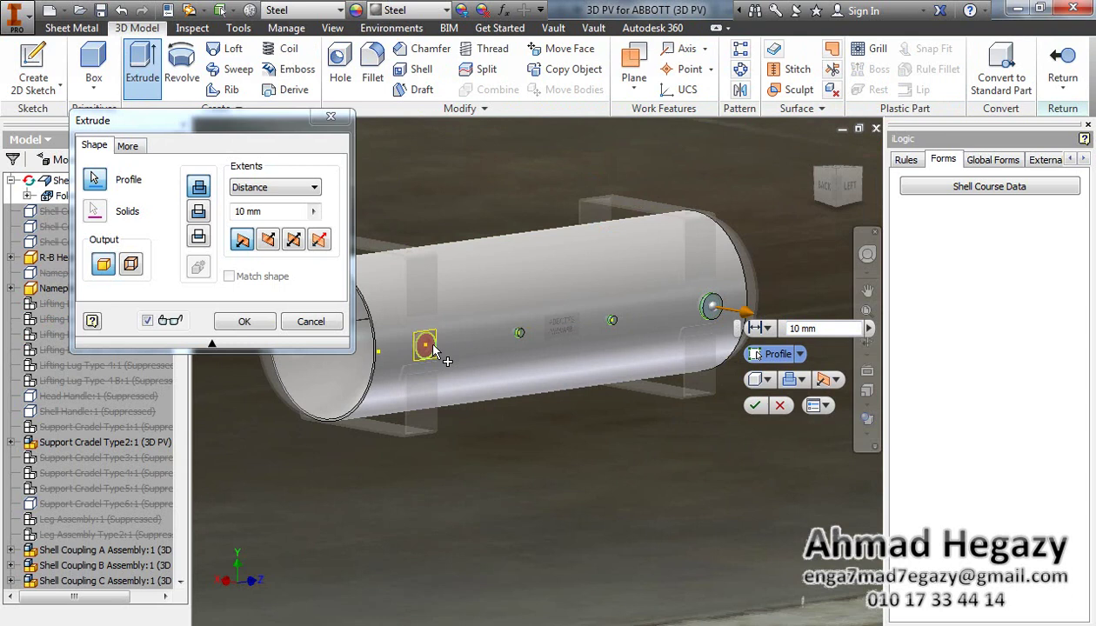
click(425, 345)
click(263, 188)
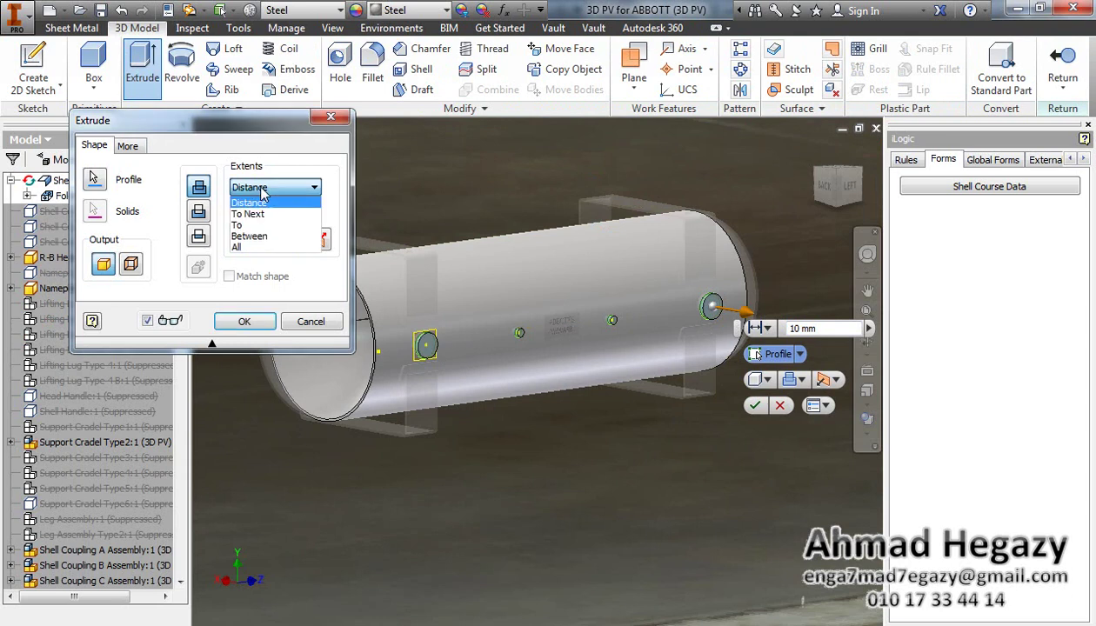
click(252, 202)
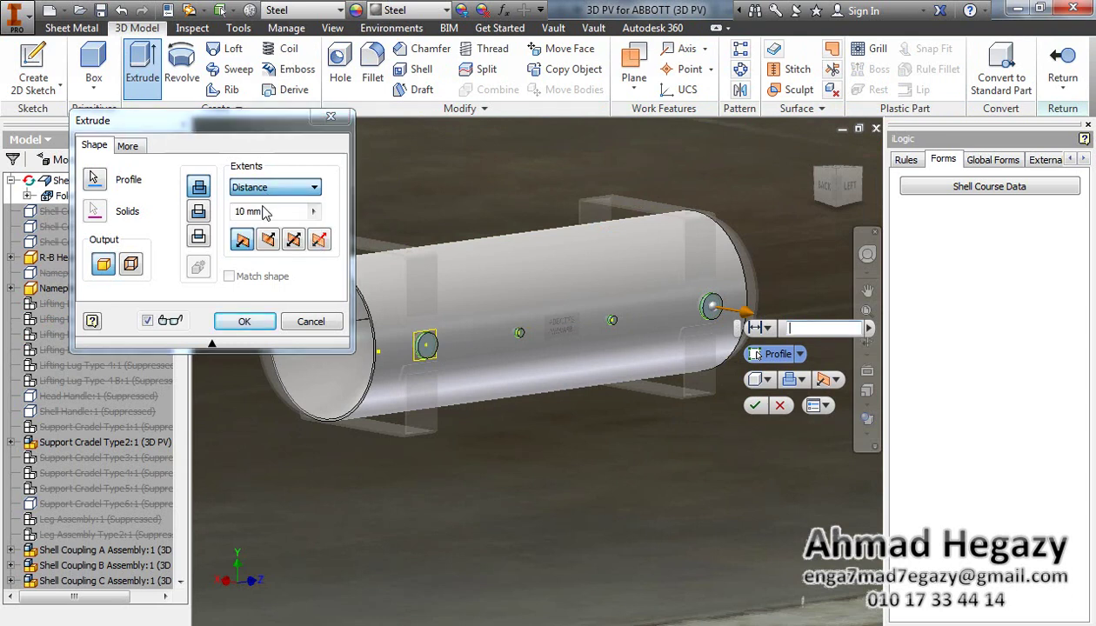
drag(232, 217, 229, 218)
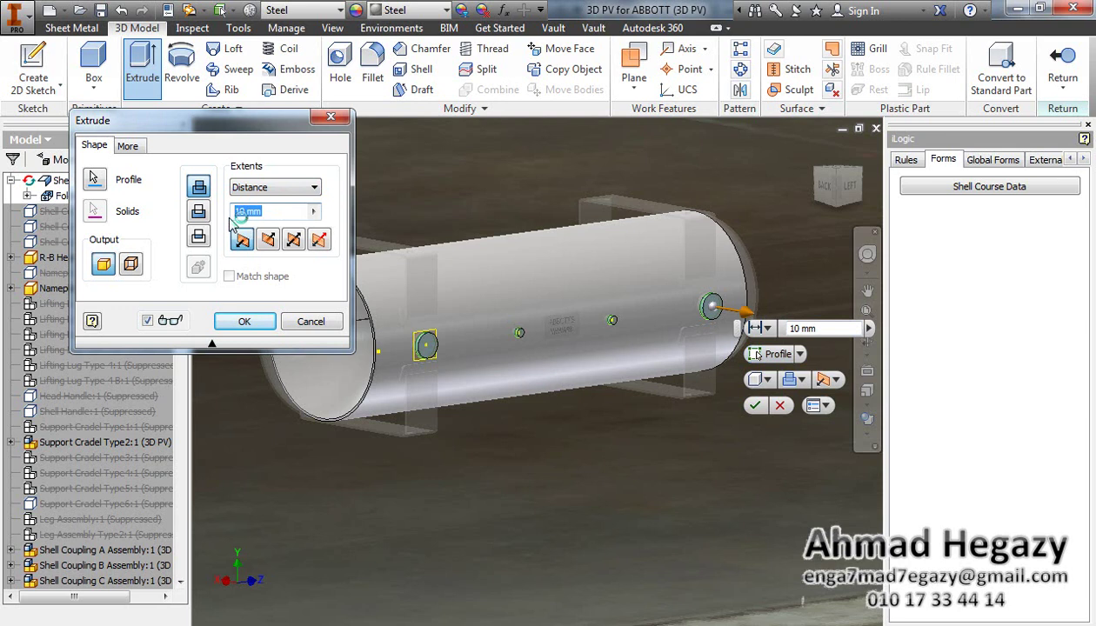
text(100)
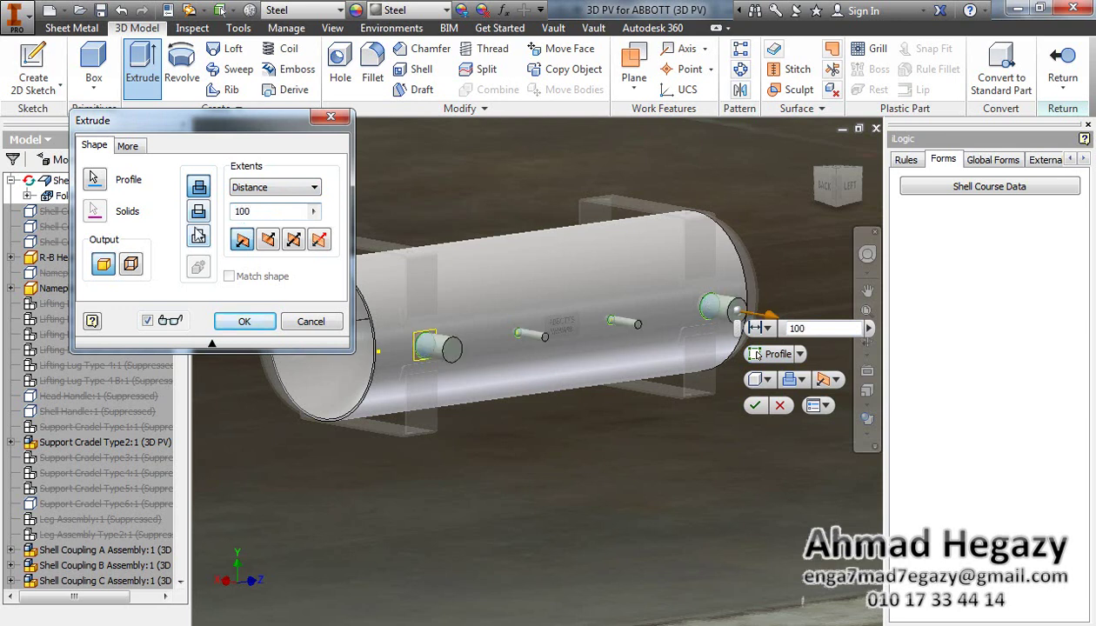
Step: Change the extrusion to a cut, reverse its direction into the shell wall, and complete it
click(197, 214)
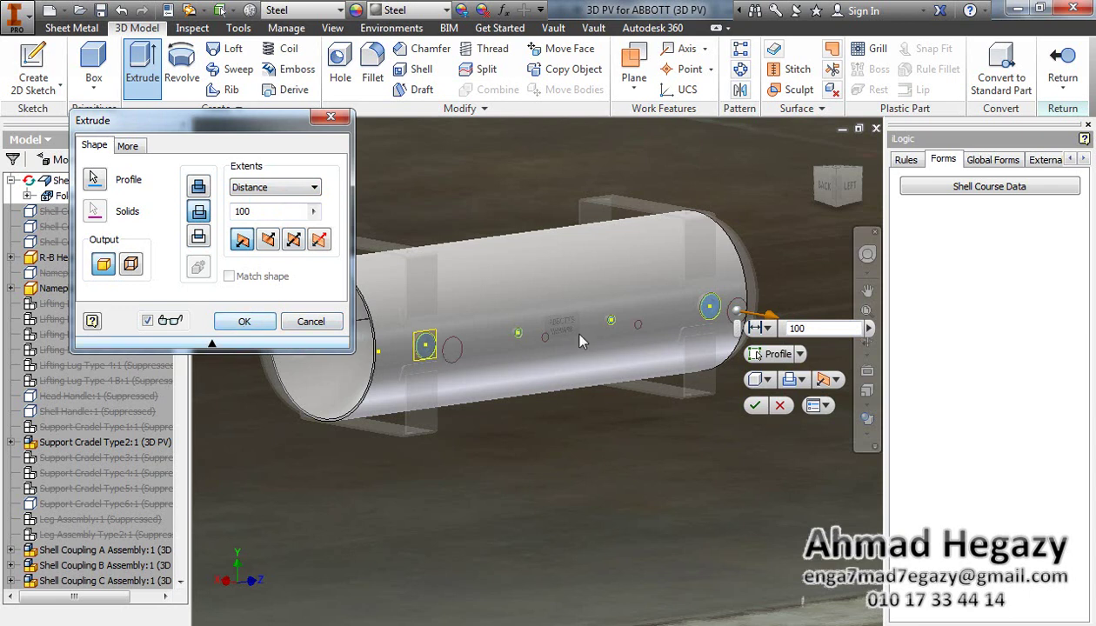
scroll(526, 357, up, 3)
click(269, 241)
middle_drag(494, 446, 658, 556)
click(230, 320)
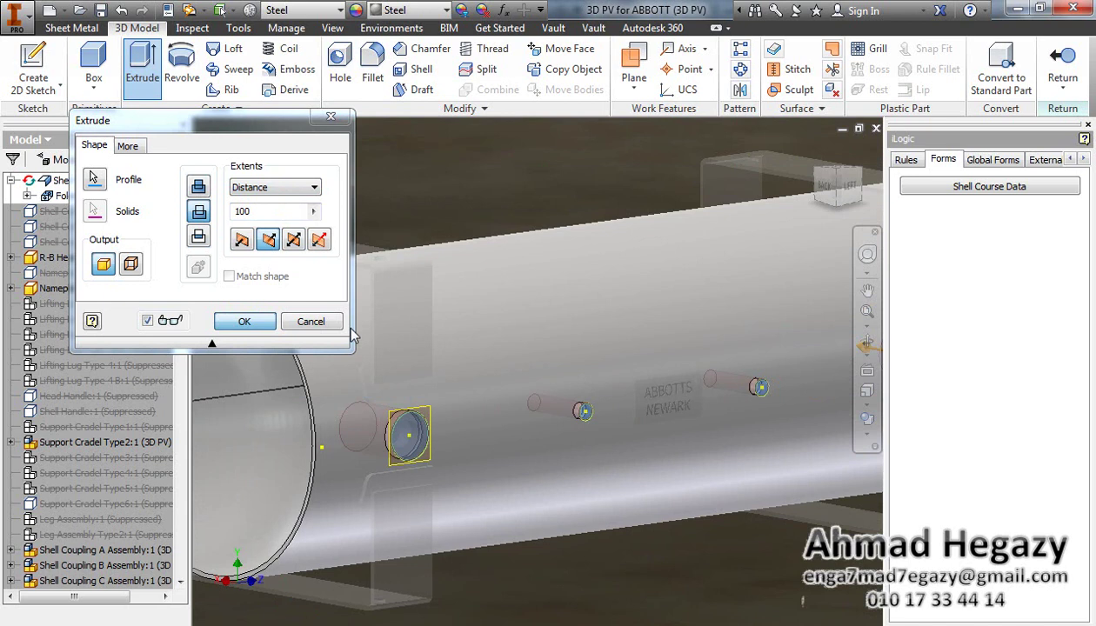
key(Return)
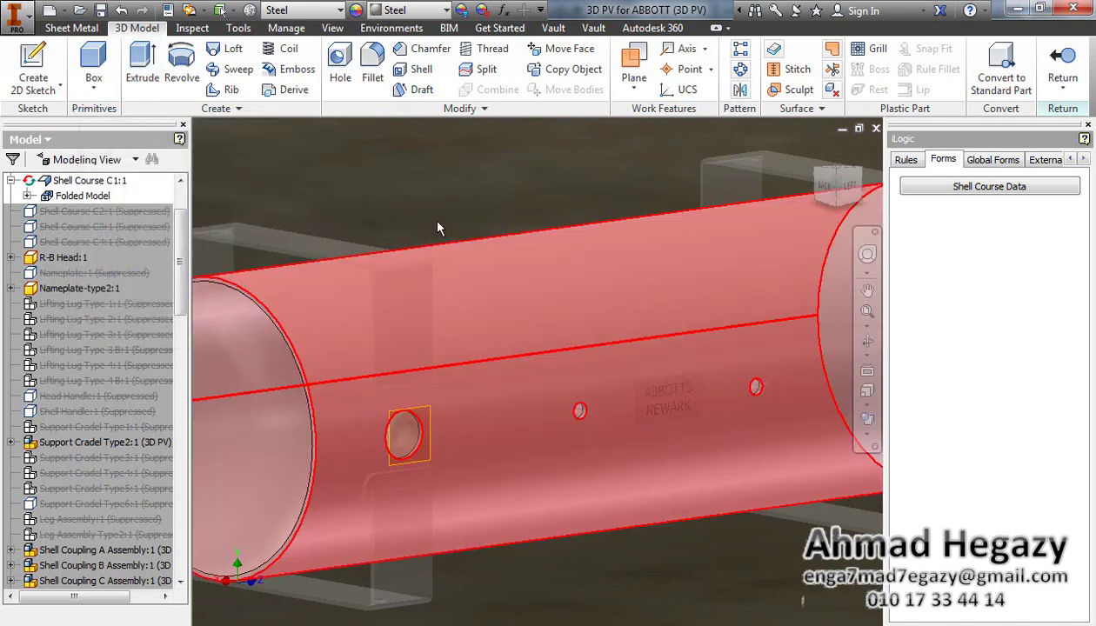
Step: Hide the coupling work plane, Work Plane2, in the folded model of Shell Course C1
right_click(437, 228)
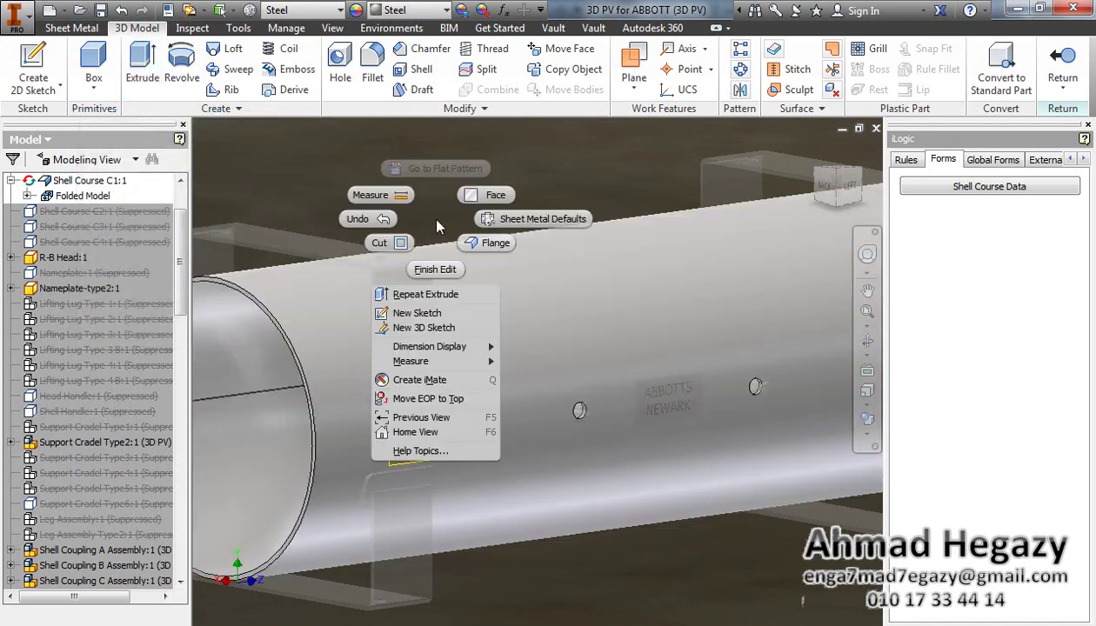
click(254, 175)
click(26, 195)
click(88, 351)
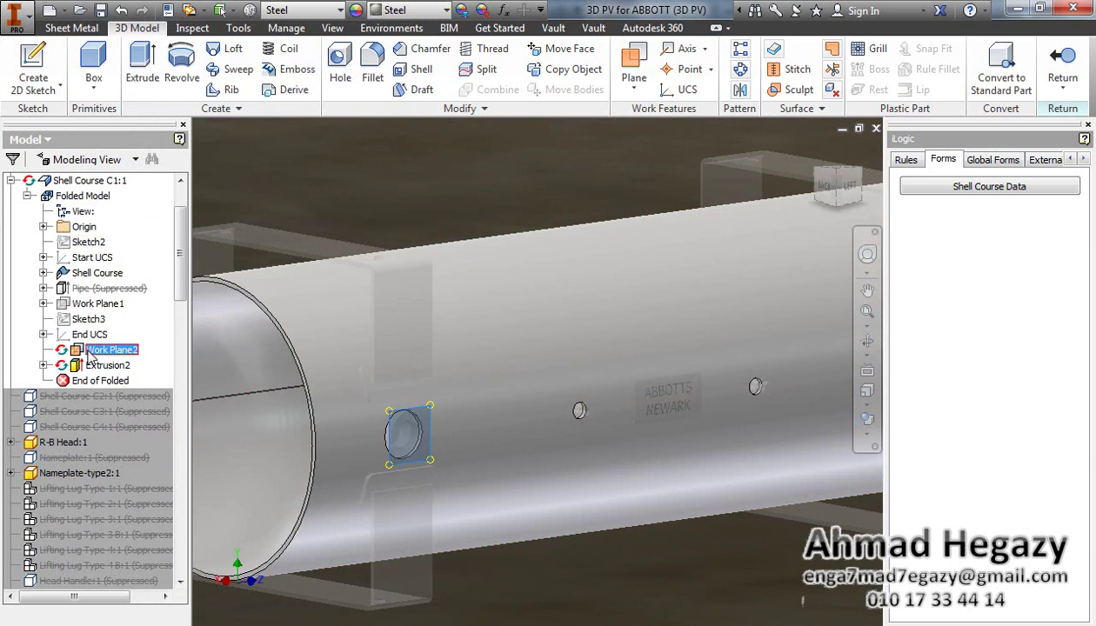
right_click(89, 353)
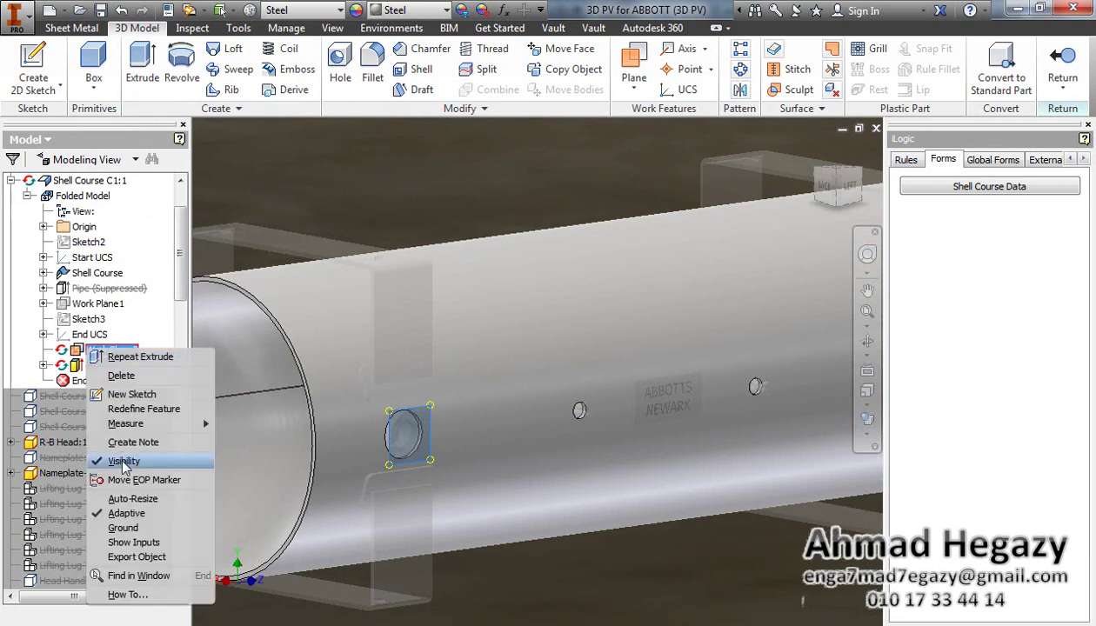
click(123, 462)
Step: Finish editing the shell course in place and open Shell Course C1 in its own window
right_click(435, 180)
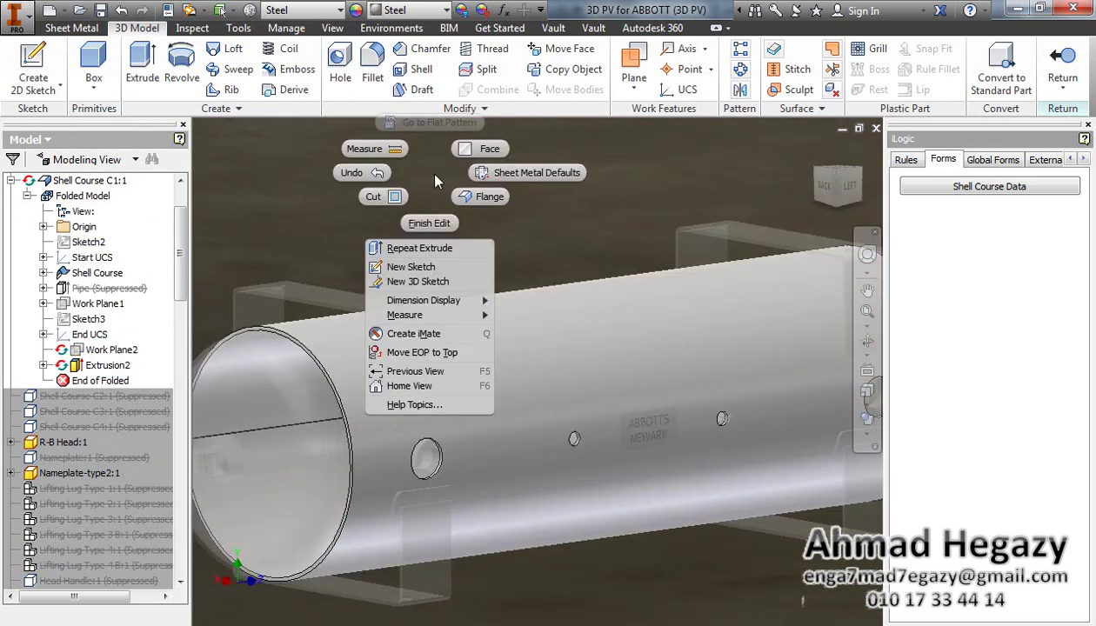
click(428, 223)
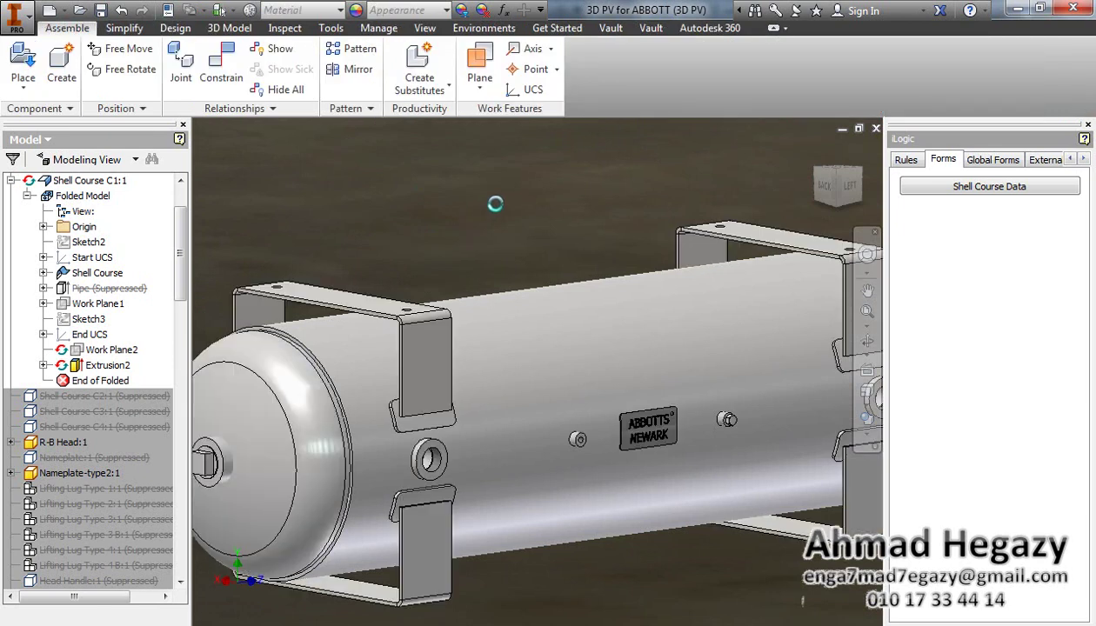
right_click(534, 353)
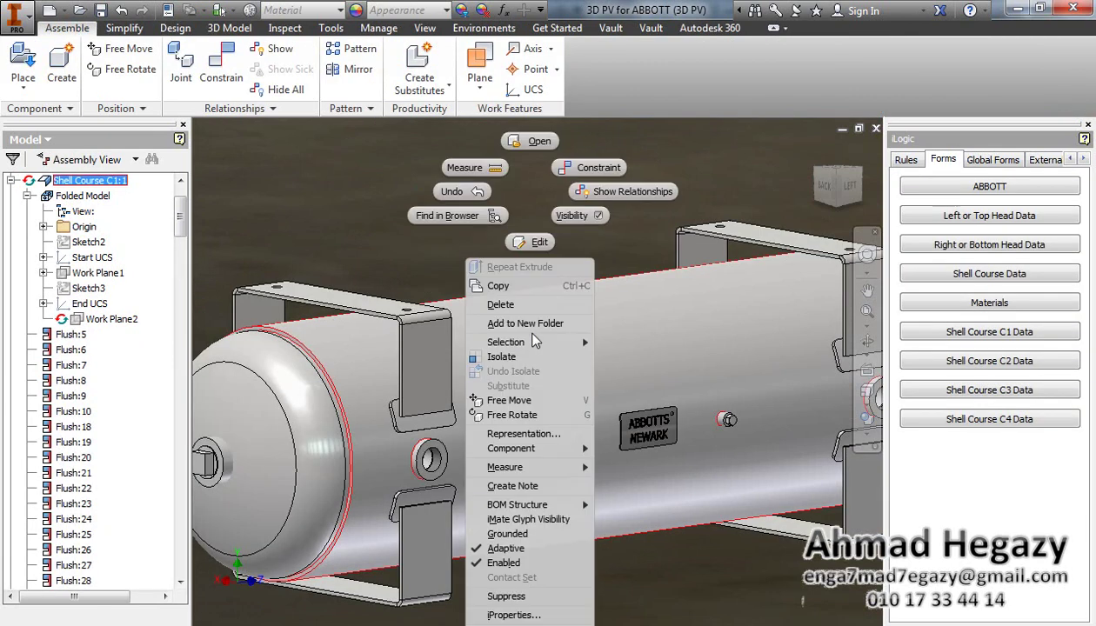
click(527, 140)
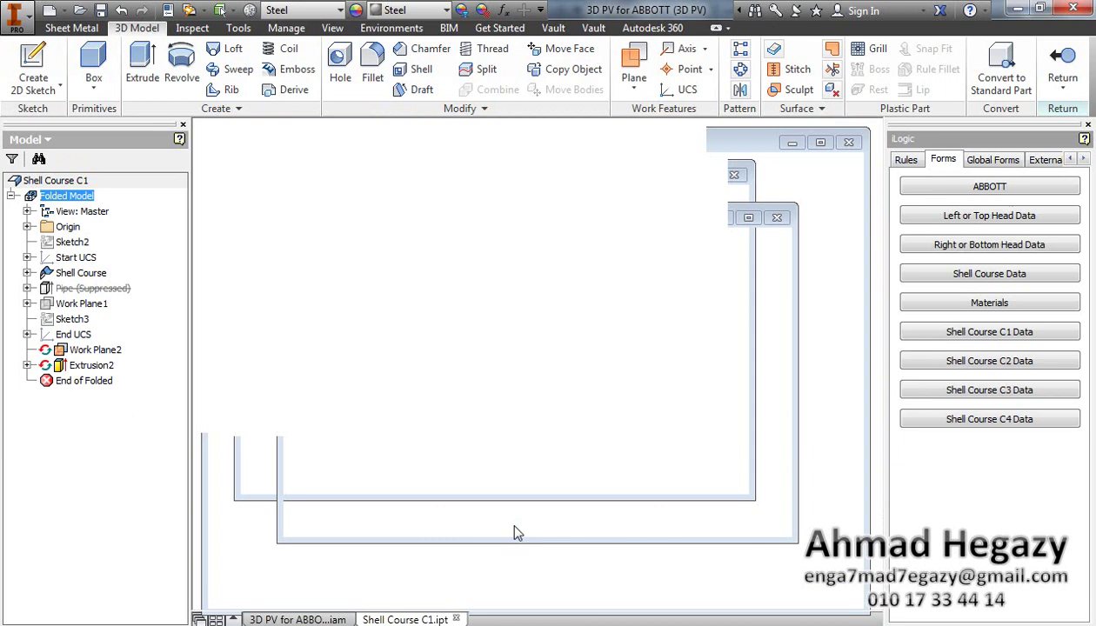
Step: Turn off the visibility of Work Plane2 in the separately opened part
click(103, 352)
right_click(107, 359)
click(165, 467)
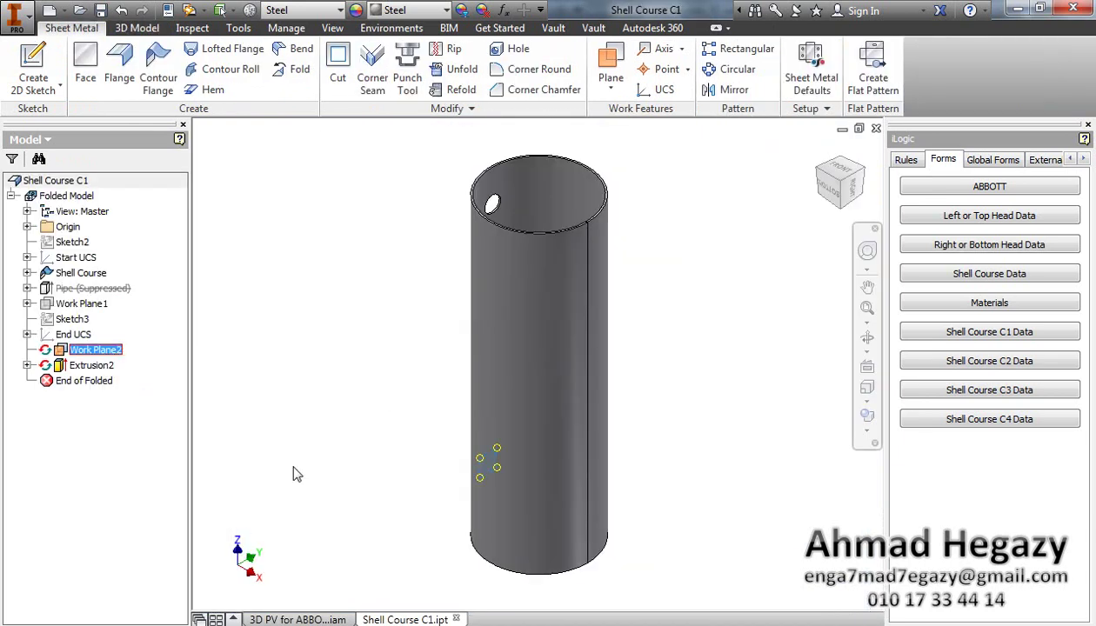
Step: Create the flat pattern of Shell Course C1 using the shell's outer cylindrical face
shift+middle_drag(536, 327, 544, 332)
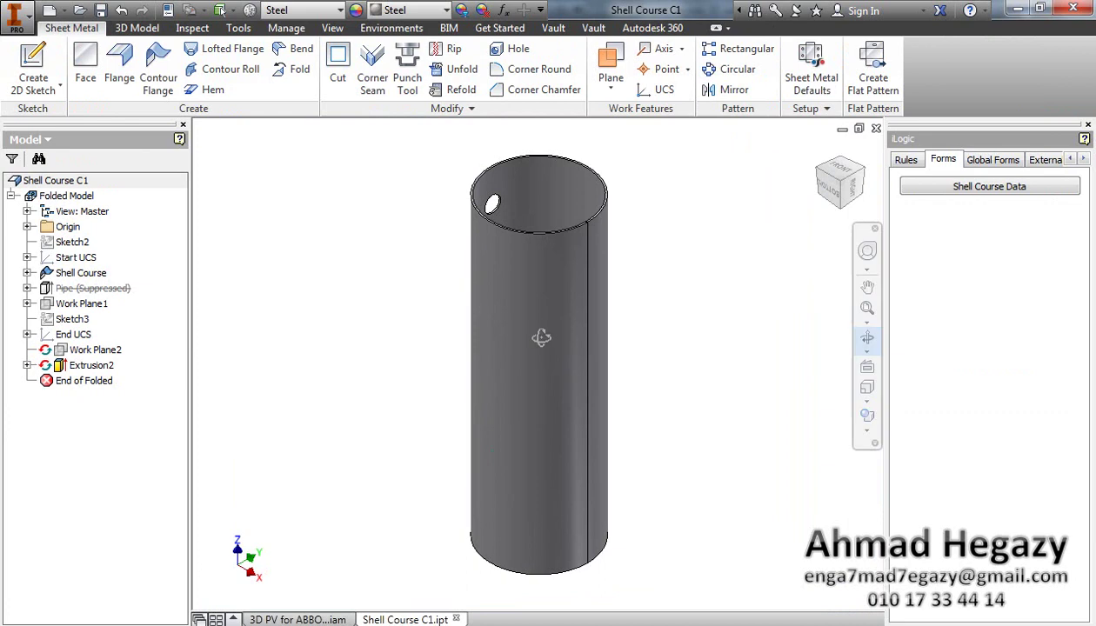
drag(543, 331, 631, 387)
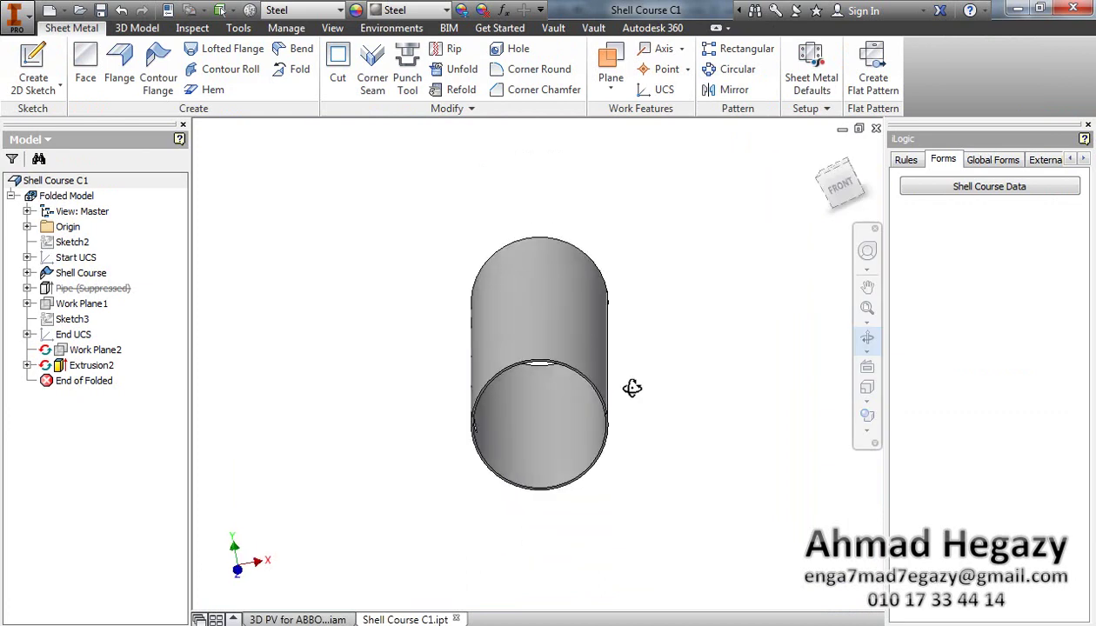
click(867, 350)
click(778, 369)
drag(476, 377, 572, 393)
right_click(618, 338)
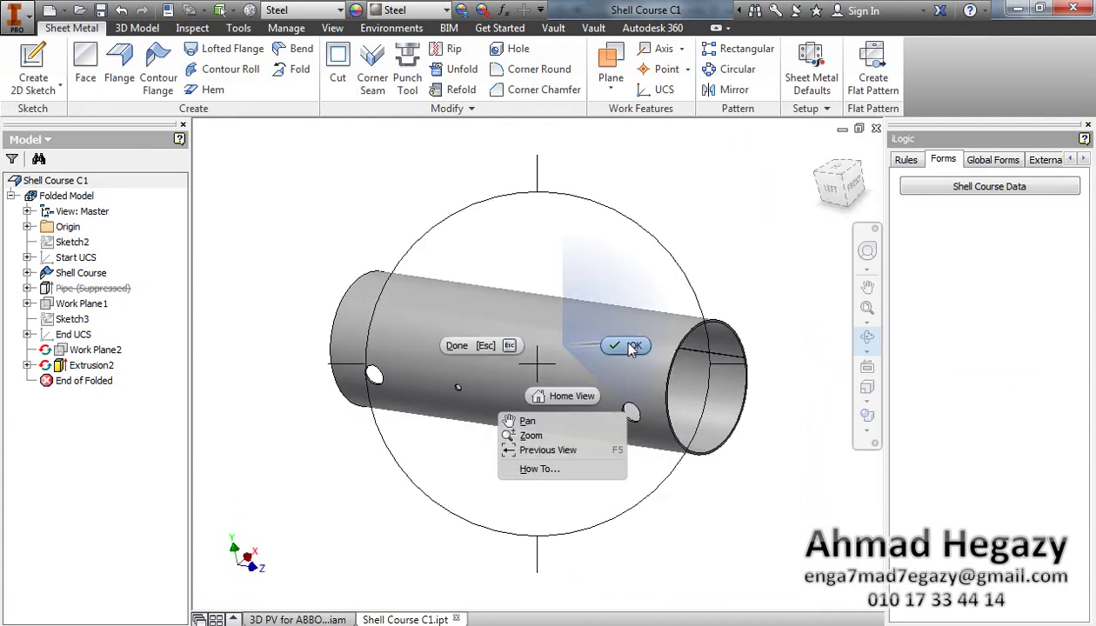
key(Escape)
click(573, 346)
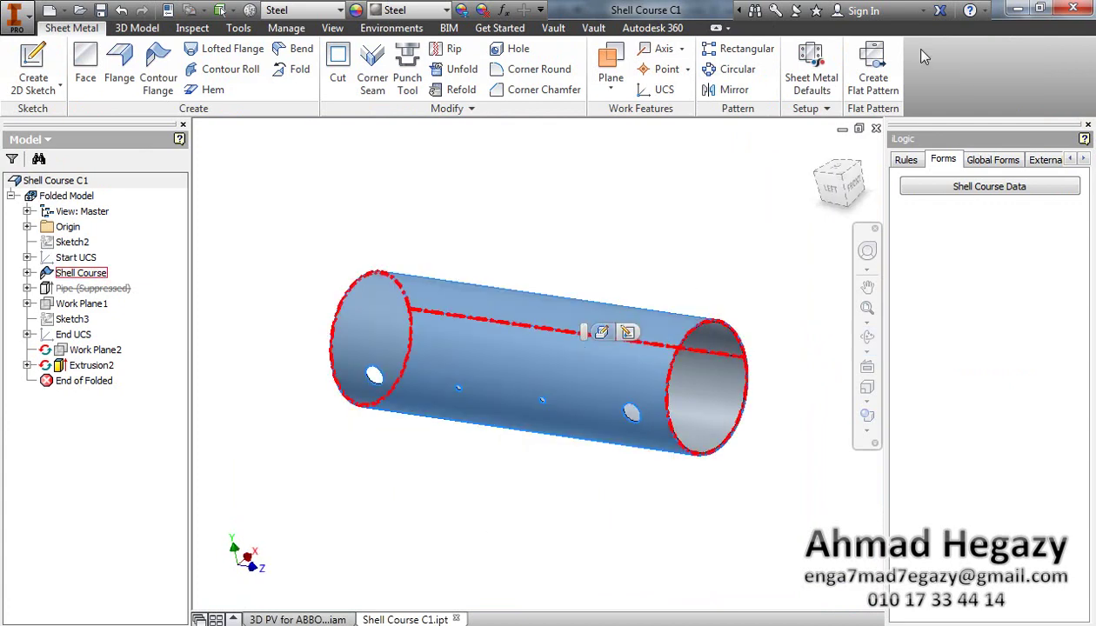
click(871, 63)
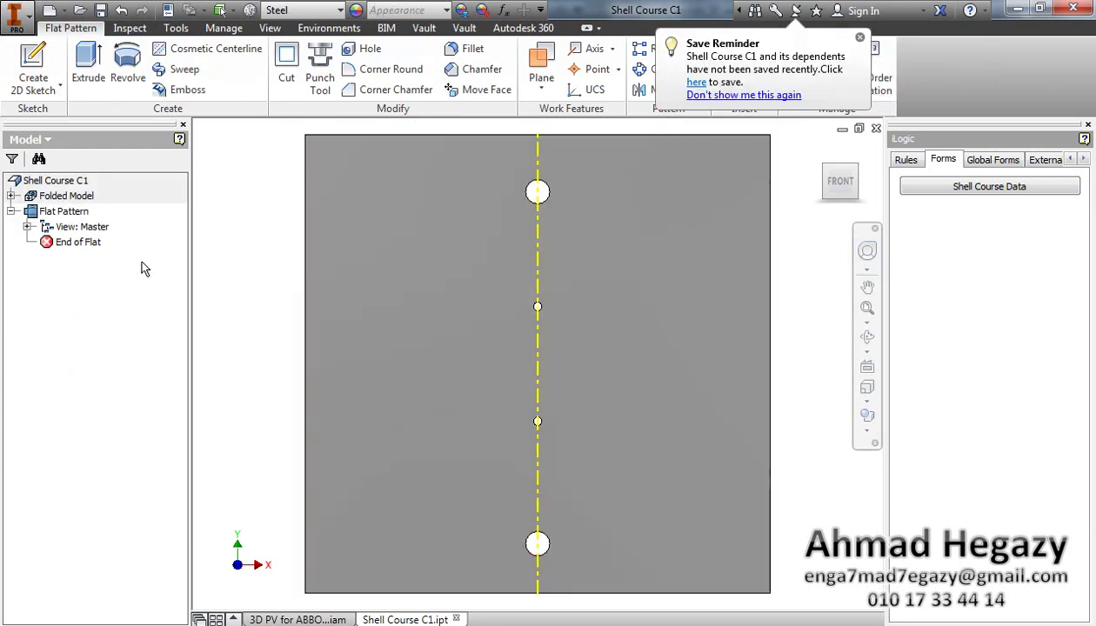
Step: Save a copy of the flat pattern as the DWG file Shell Course C1 in the GA Drawing folder
right_click(49, 216)
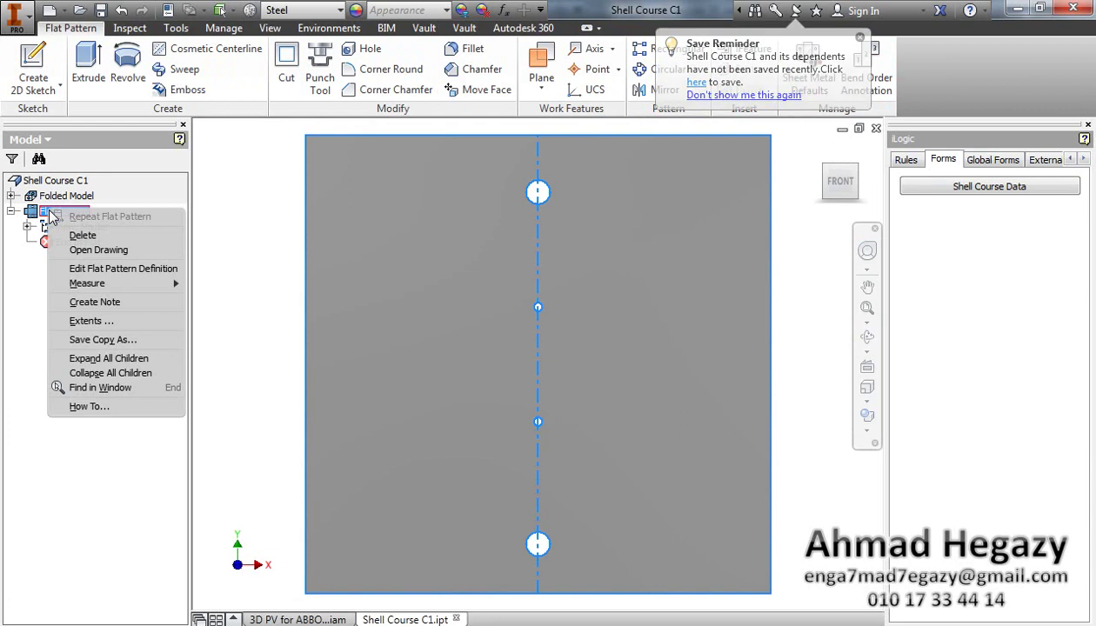
click(118, 341)
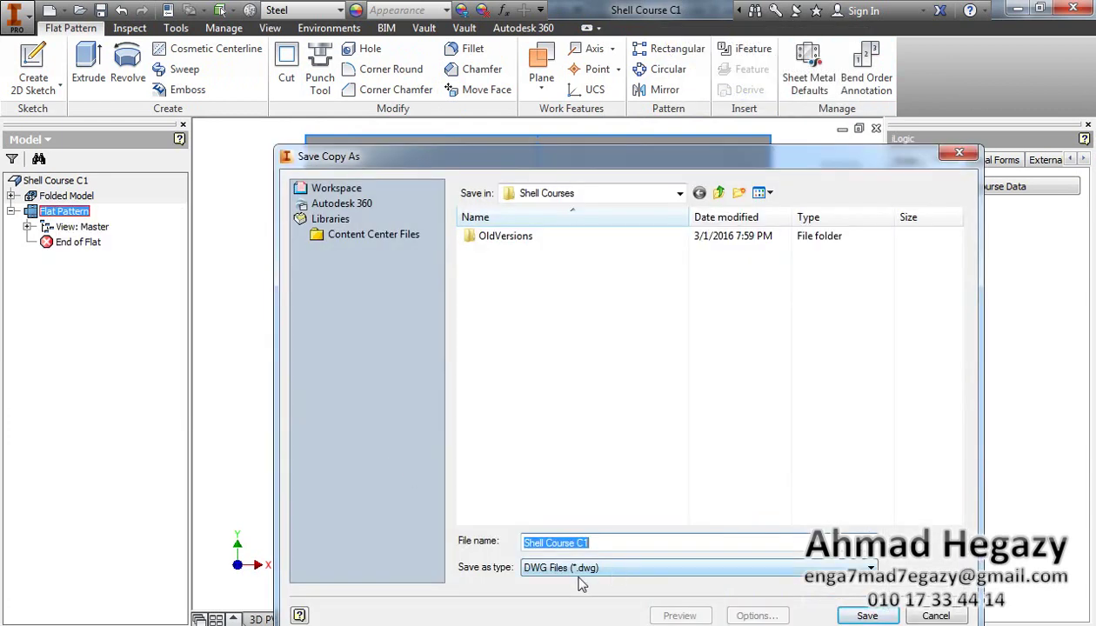
click(719, 193)
click(719, 193)
click(720, 193)
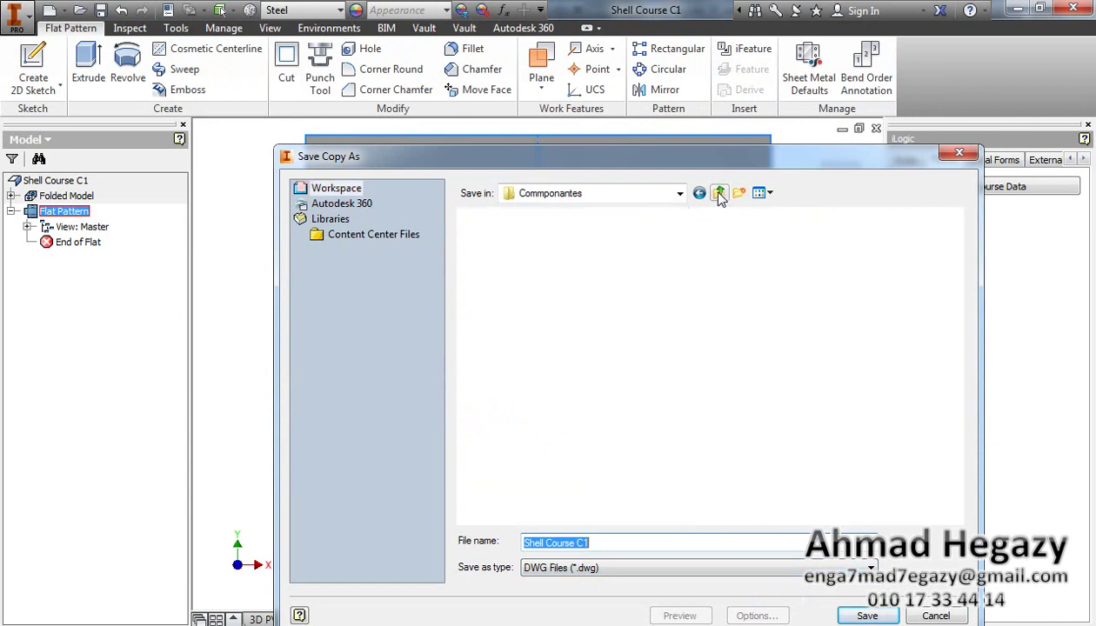
double_click(524, 279)
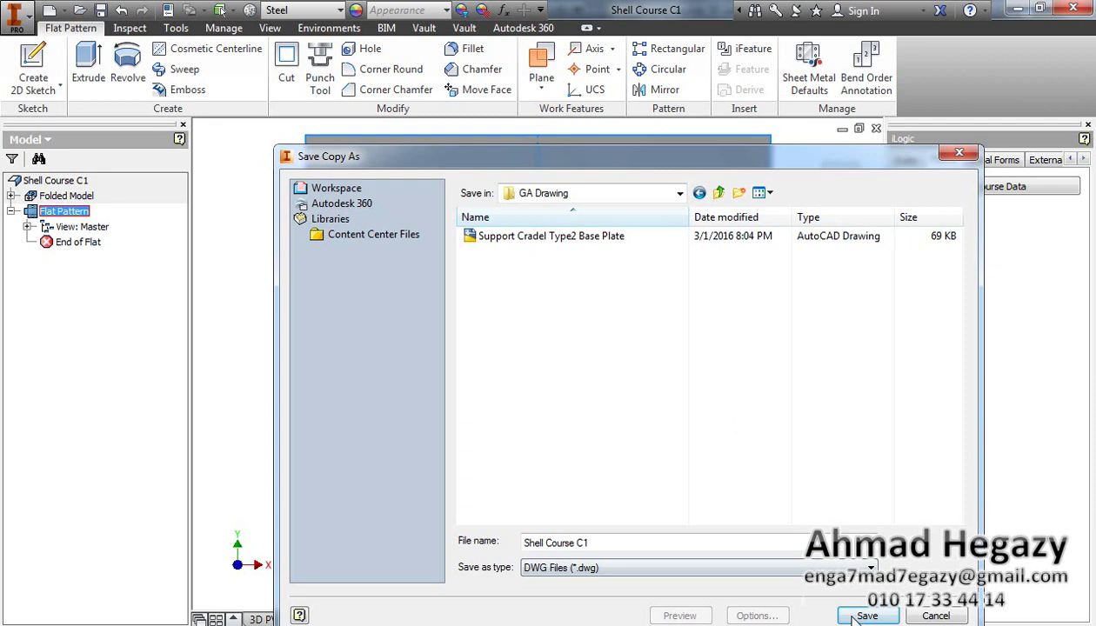
click(861, 615)
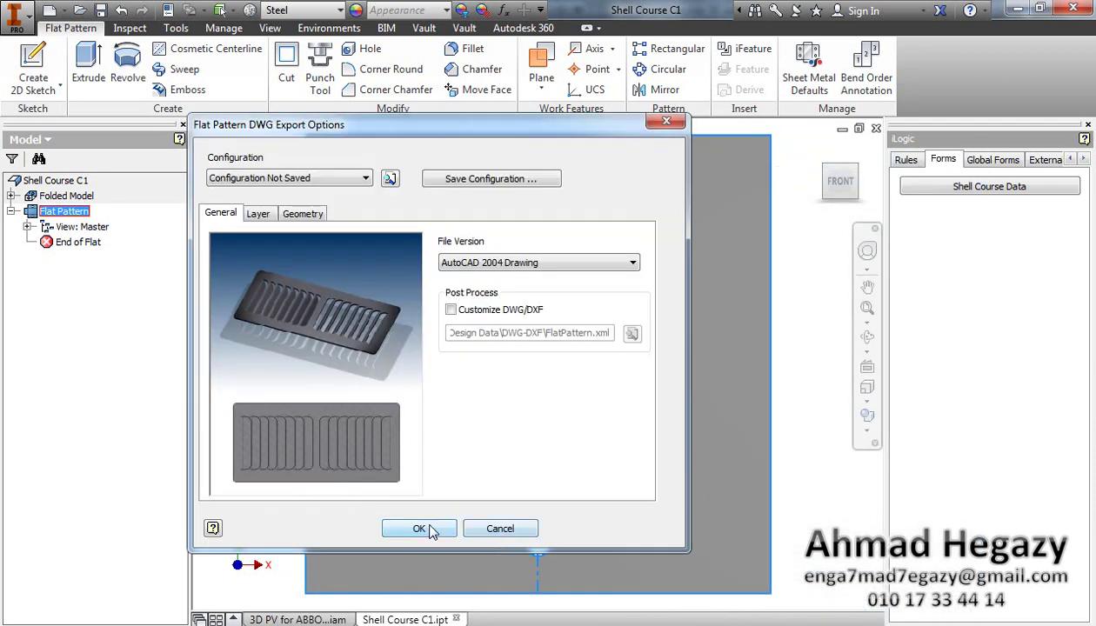
Step: Set the DWG export file version to AutoCAD 2010 Drawing and complete the flat pattern export
click(500, 266)
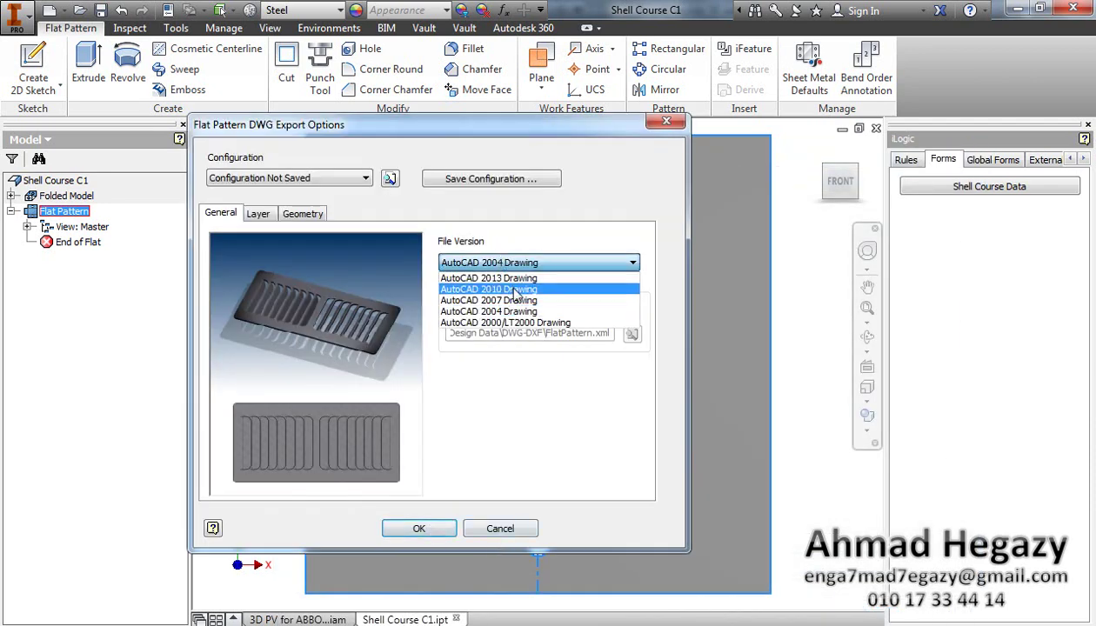
click(497, 293)
click(437, 530)
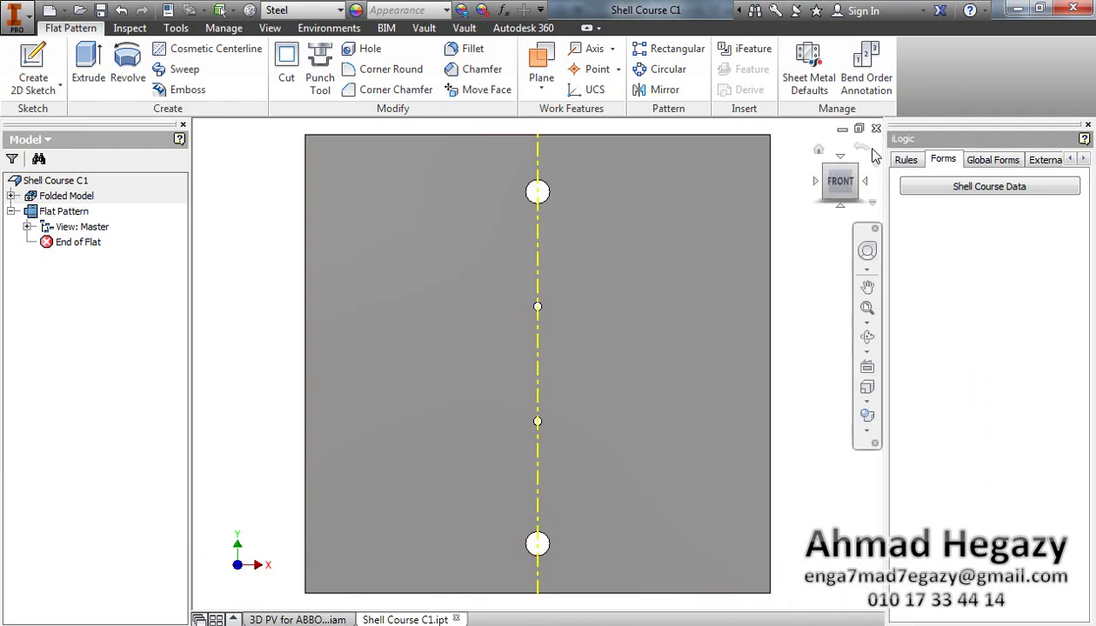
Step: Close the Shell Course C1 part window and return to the 3D PV for ABBOTT assembly
click(874, 128)
click(447, 363)
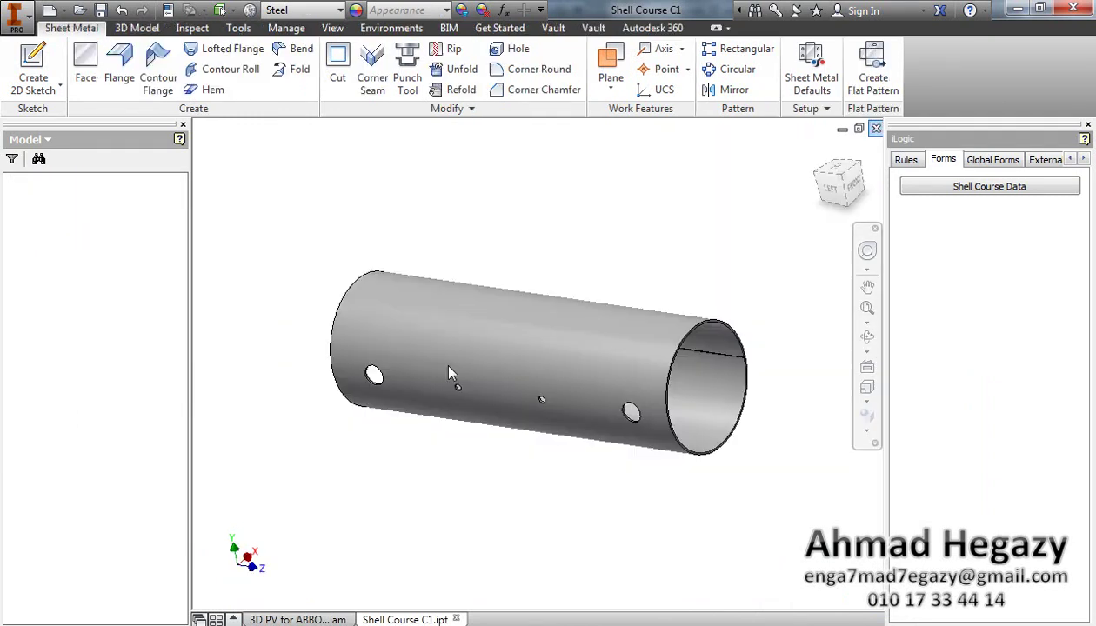
click(464, 372)
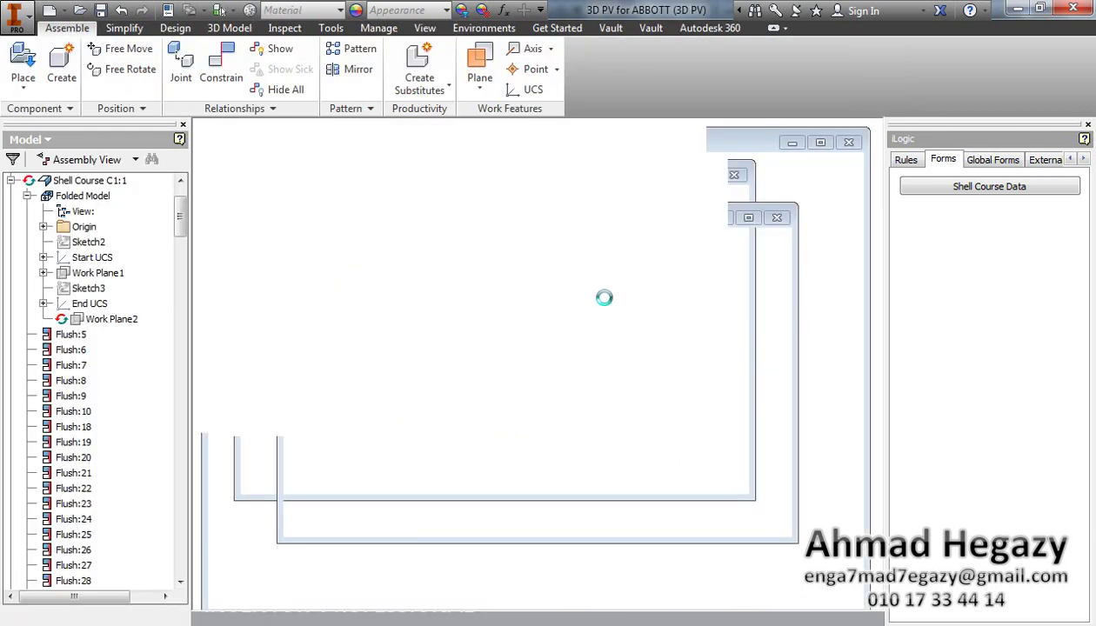
Step: Switch the pressure vessel assembly's display from orthographic to perspective projection
scroll(478, 242, up, 3)
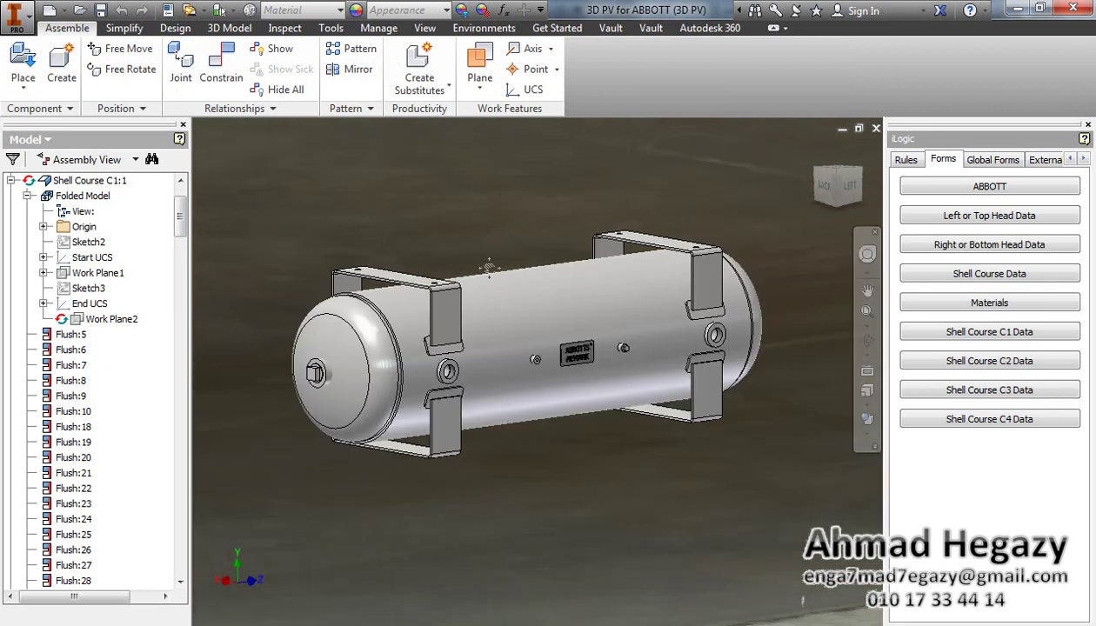
scroll(874, 413, down, 3)
click(874, 407)
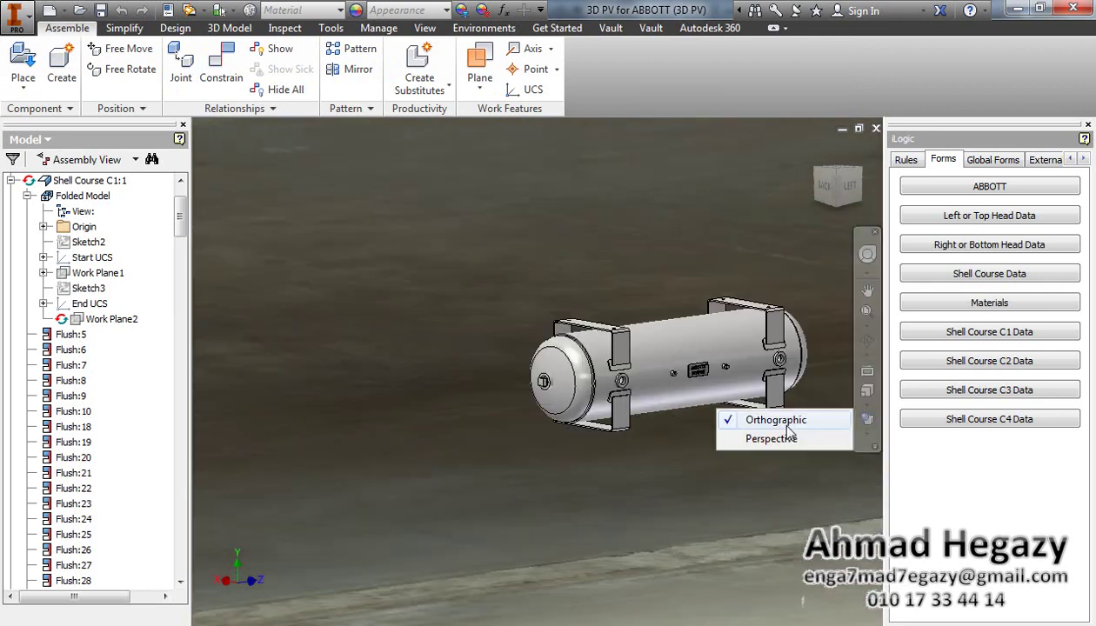
click(704, 437)
middle_drag(594, 401, 396, 425)
Step: Turn the assembly slightly with Constrained Orbit so the L-T Head and its end coupling face the view
click(868, 359)
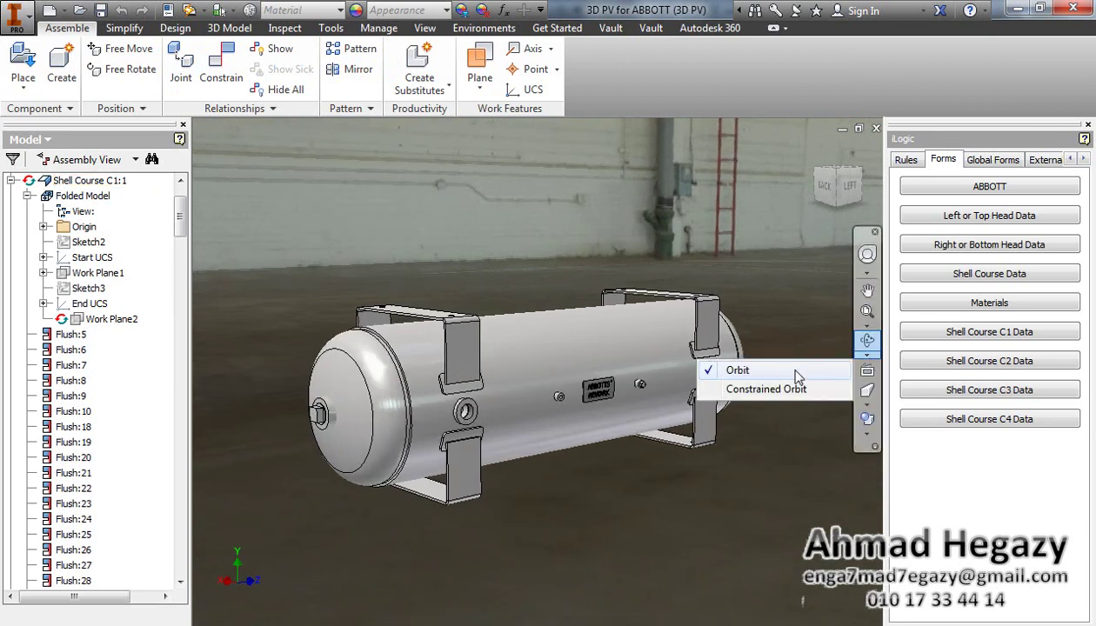
click(787, 387)
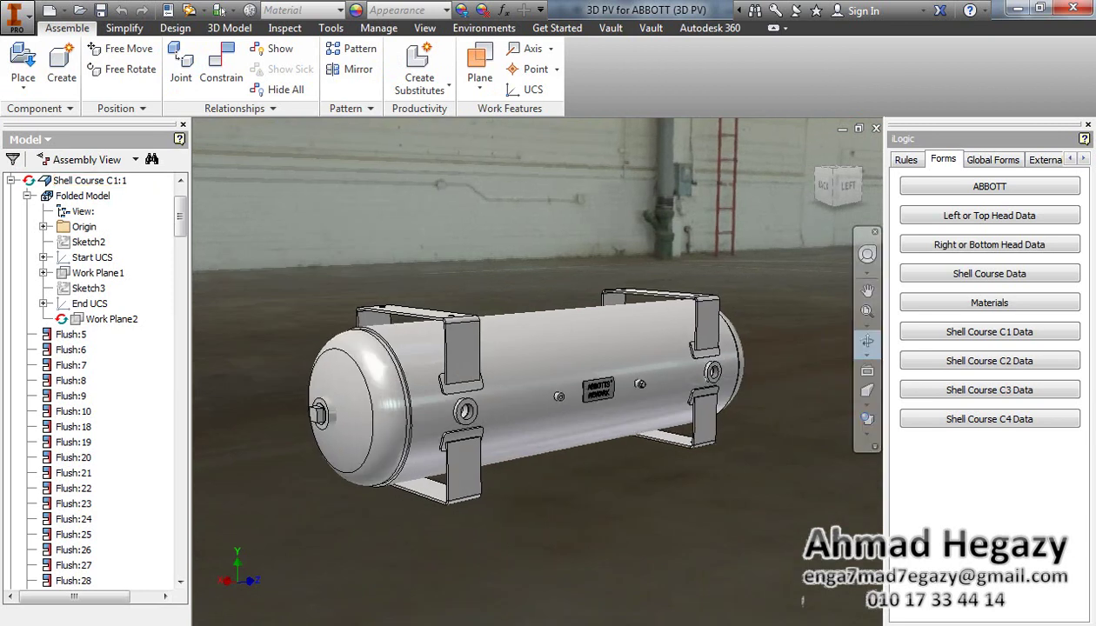
drag(739, 381, 692, 377)
mouse_move(787, 393)
mouse_down()
mouse_move(626, 400)
mouse_move(778, 389)
mouse_up()
right_click(551, 296)
click(591, 272)
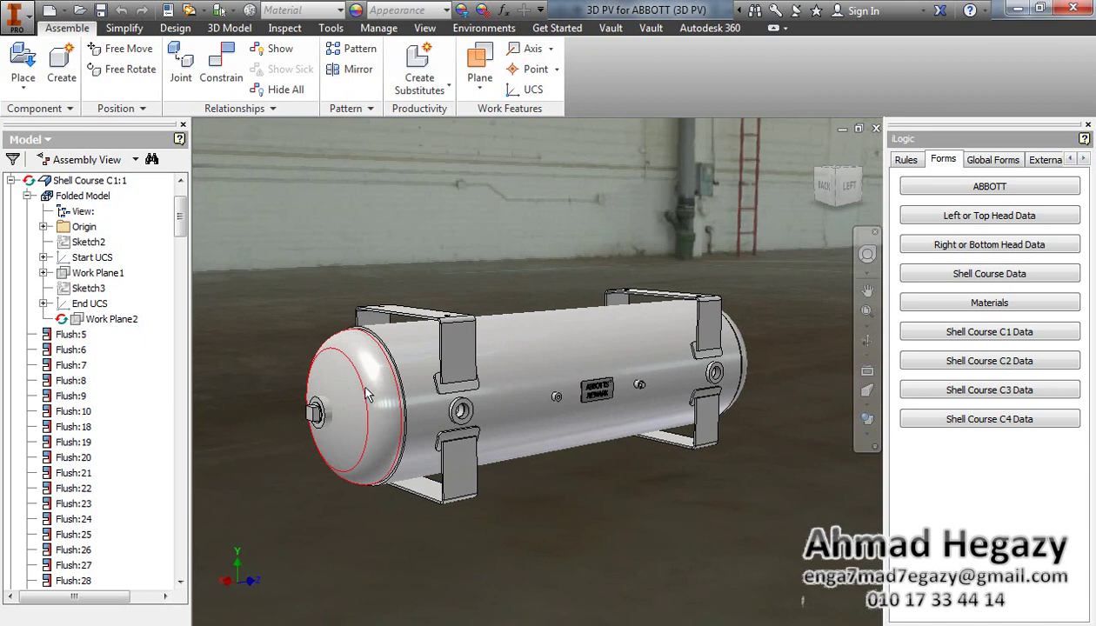
Step: Edit the L-T Head in place and start a 2D sketch on the end face of its coupling
double_click(367, 394)
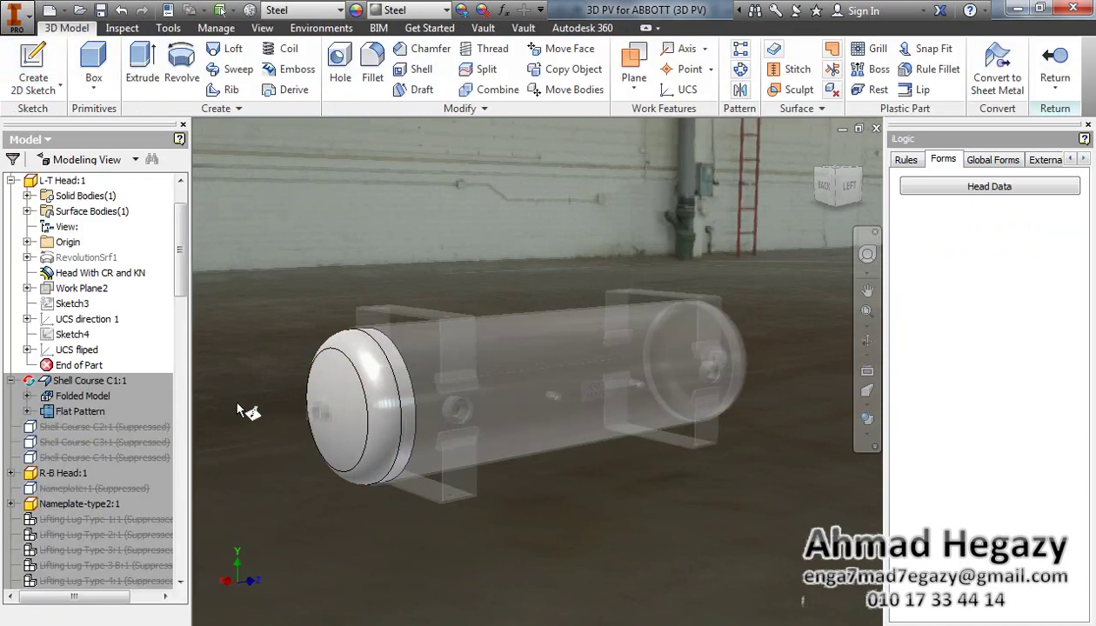
scroll(272, 407, down, 3)
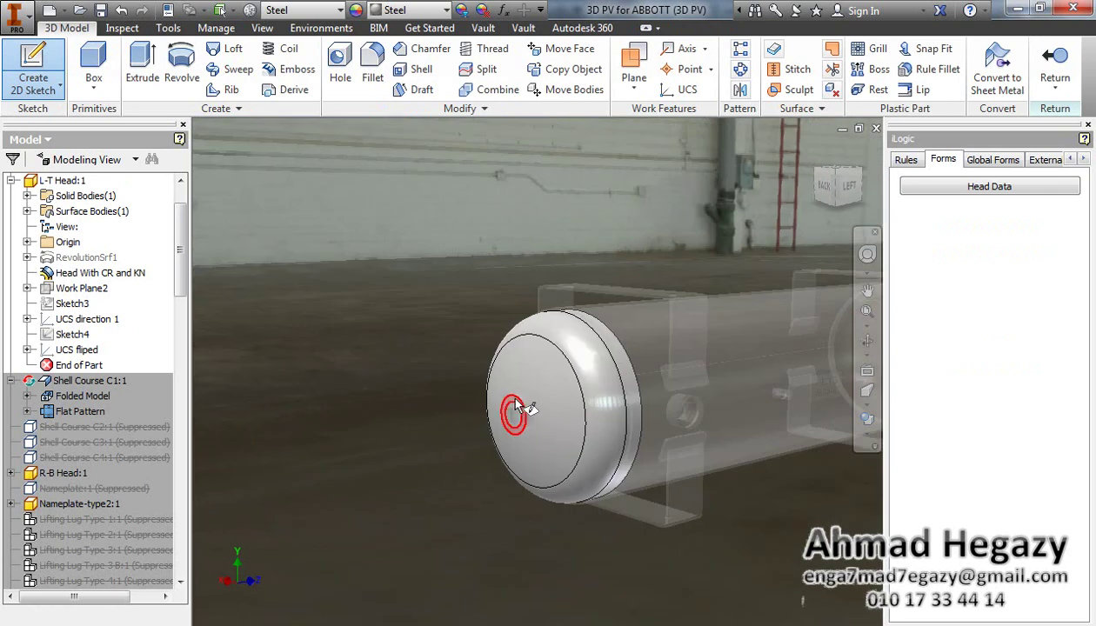
click(518, 407)
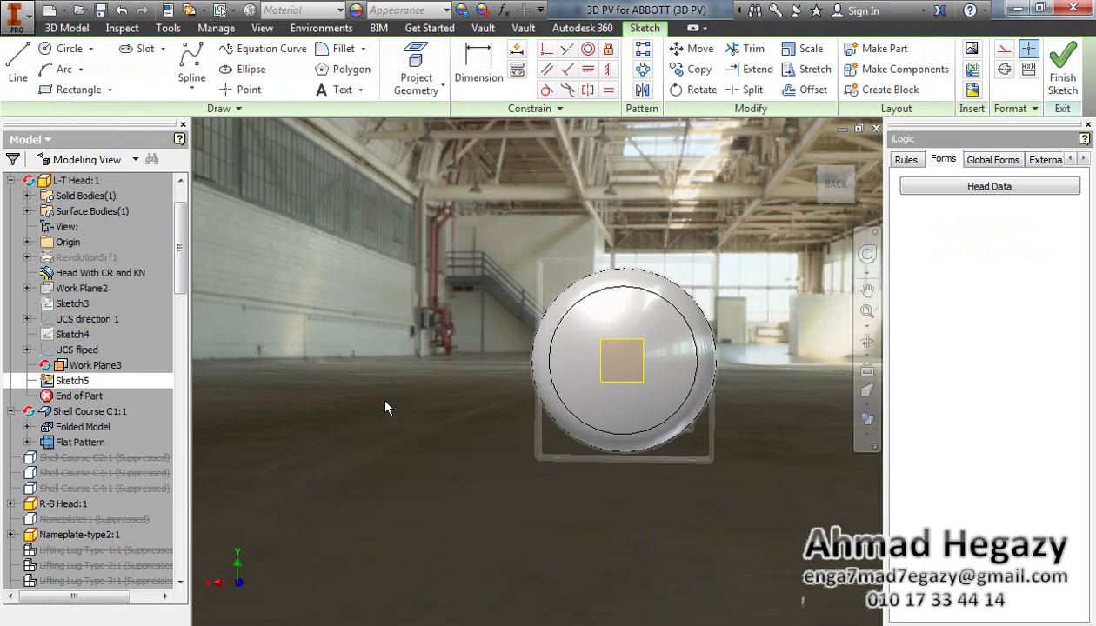
Step: Project the coupling's outer circular edge into the sketch and finish the sketch
key(F5)
click(416, 70)
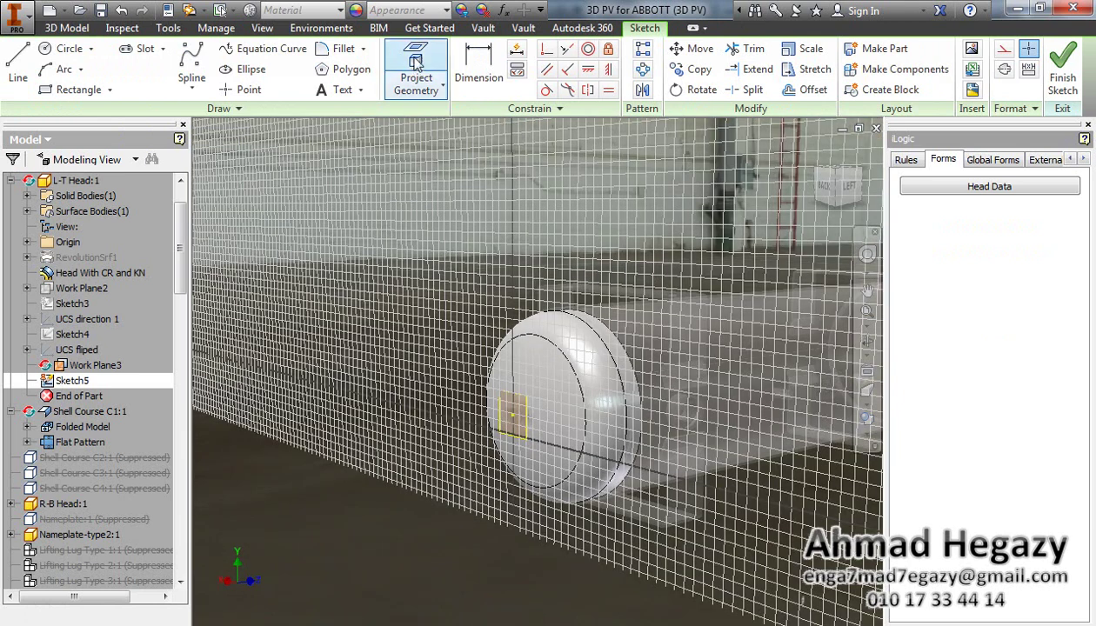
click(524, 407)
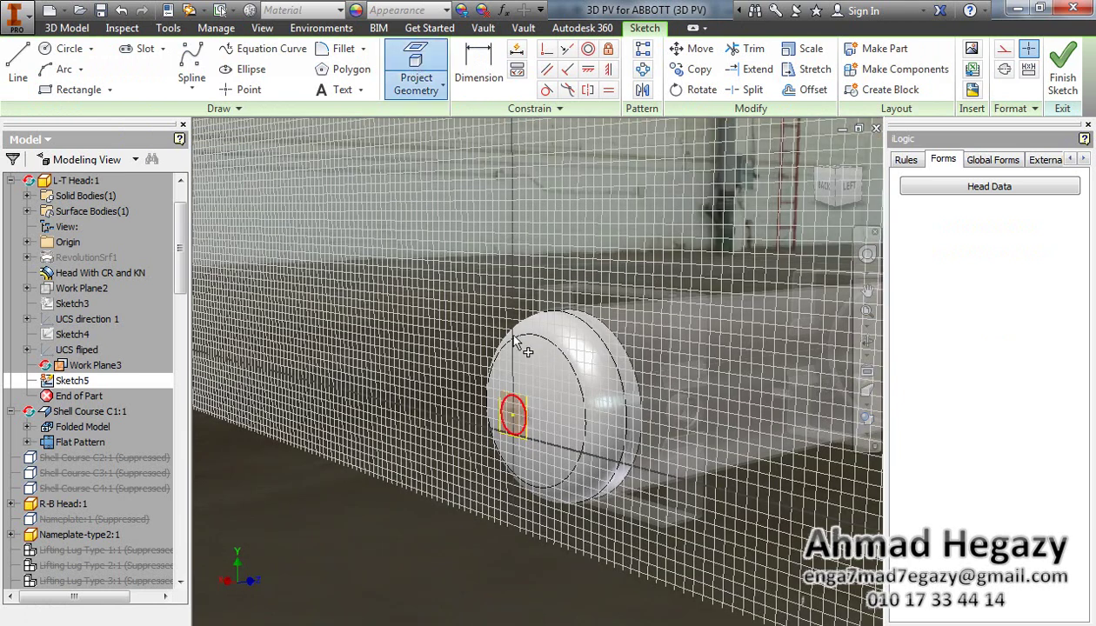
key(Escape)
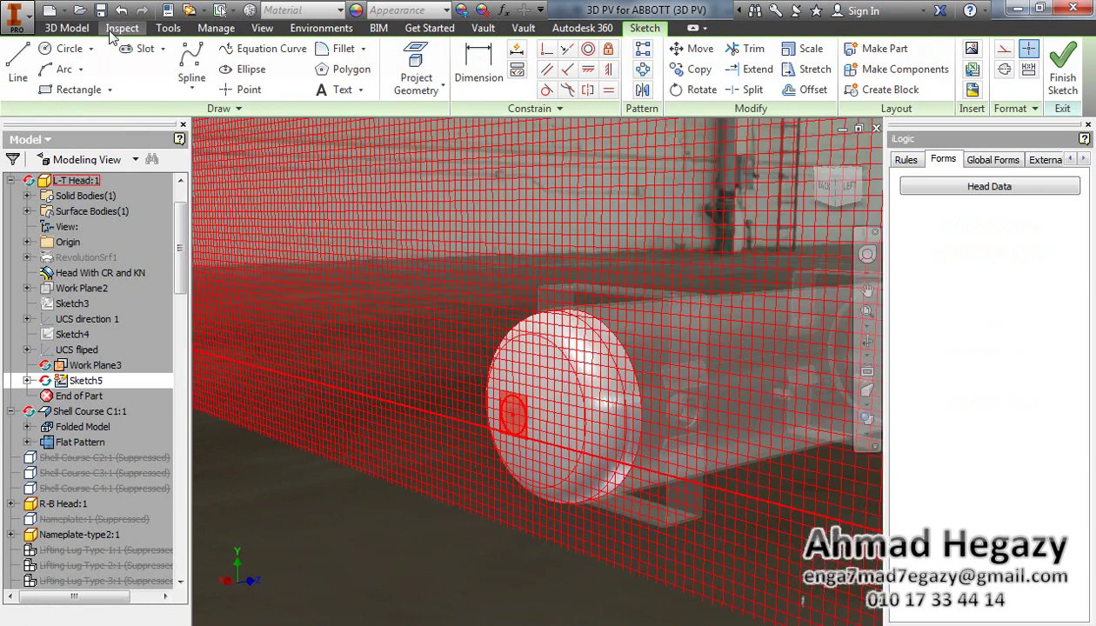
click(122, 28)
click(644, 28)
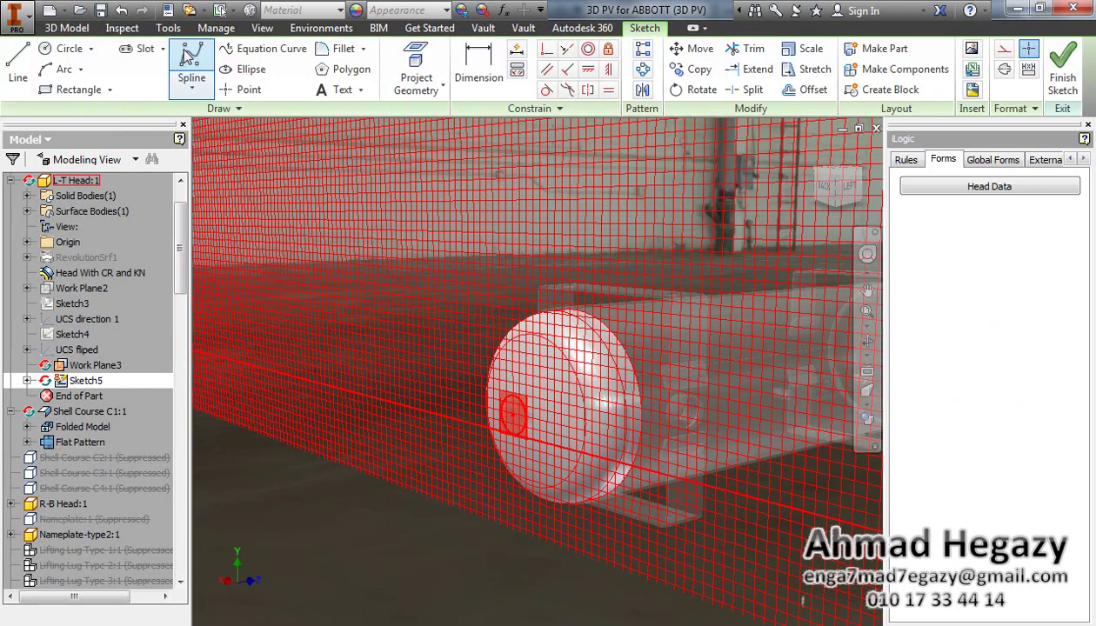
right_click(510, 255)
click(519, 302)
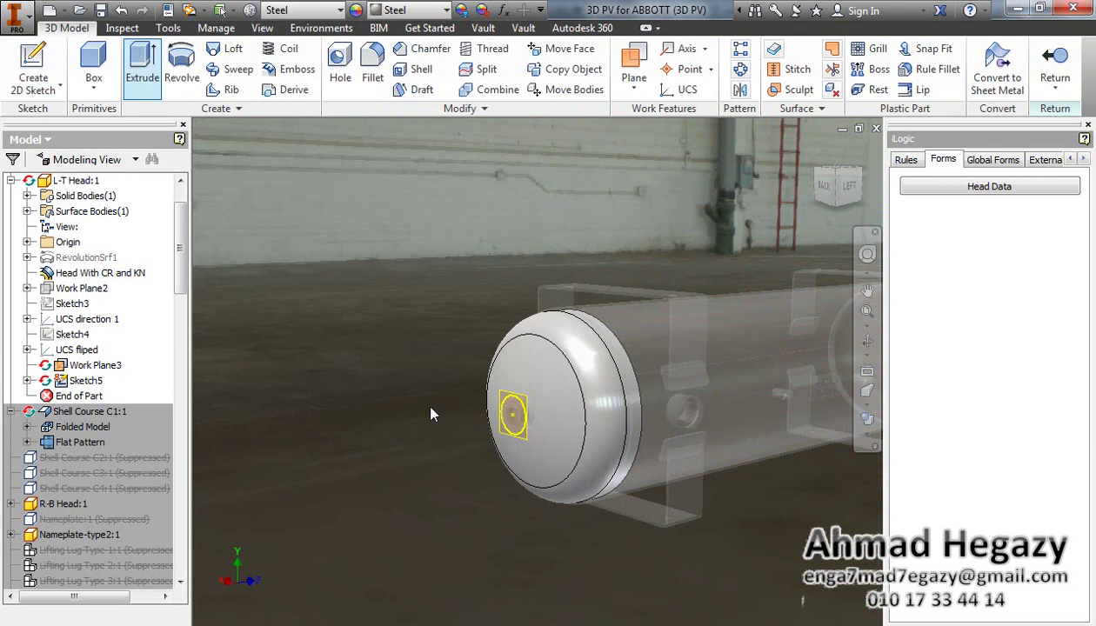
Step: Extrude the projected circle as a 200 mm cut through the L-T Head, directed inward toward the shell
key(e)
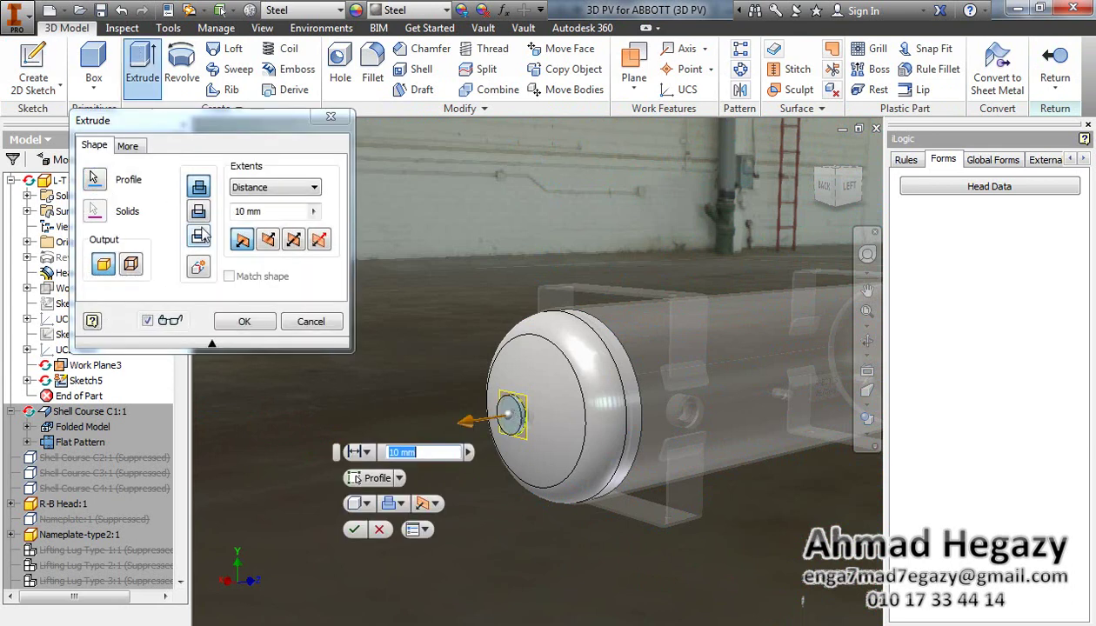
click(199, 212)
click(267, 240)
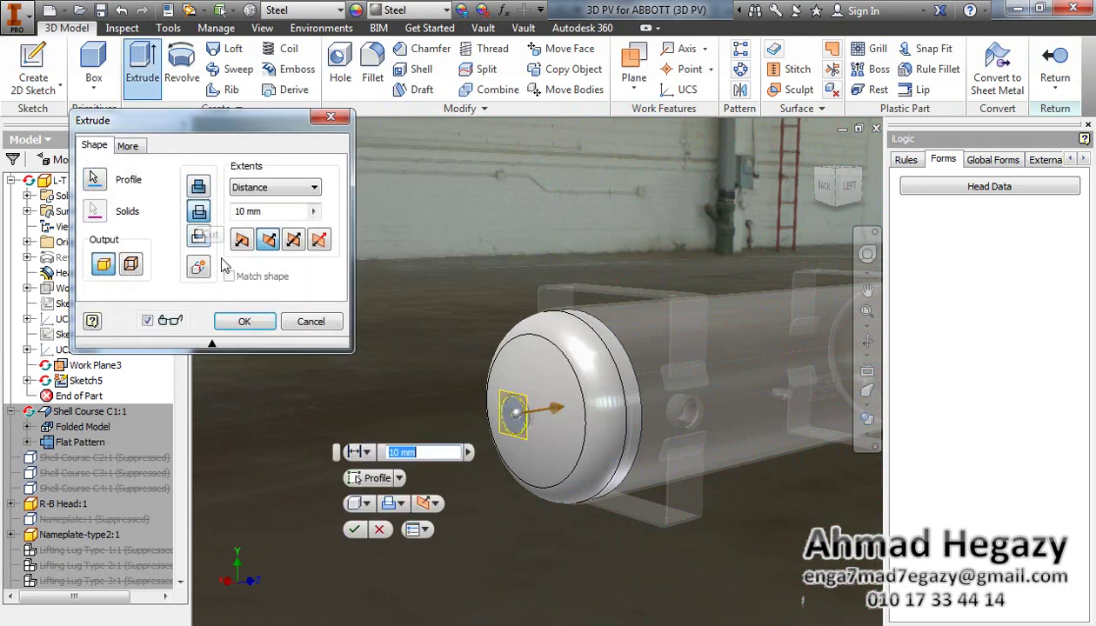
click(265, 189)
click(266, 190)
drag(275, 213, 210, 215)
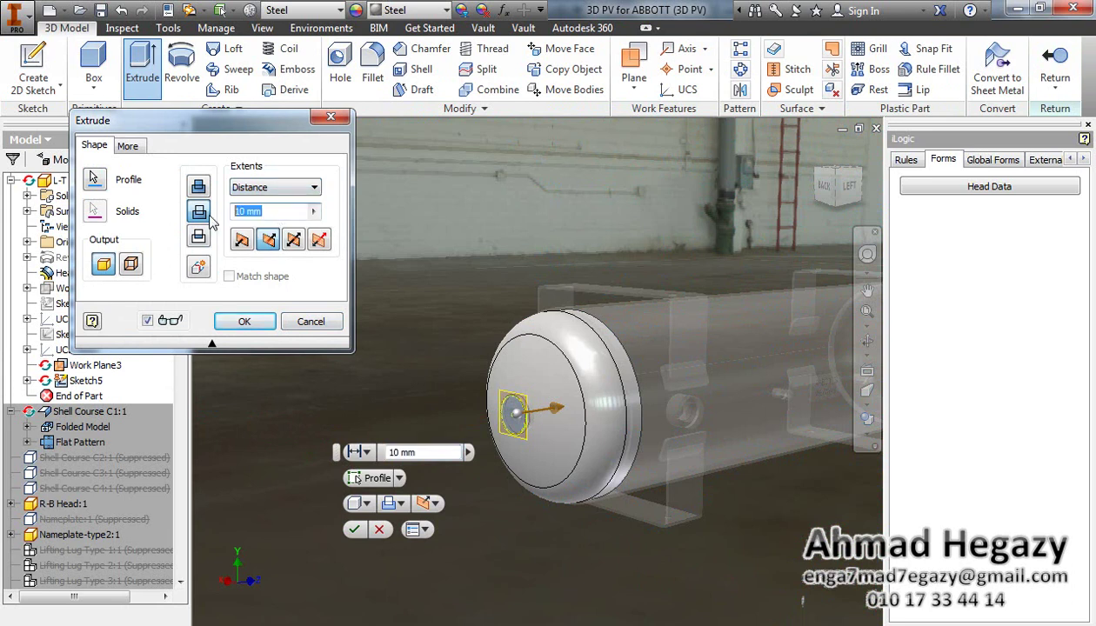
text(200)
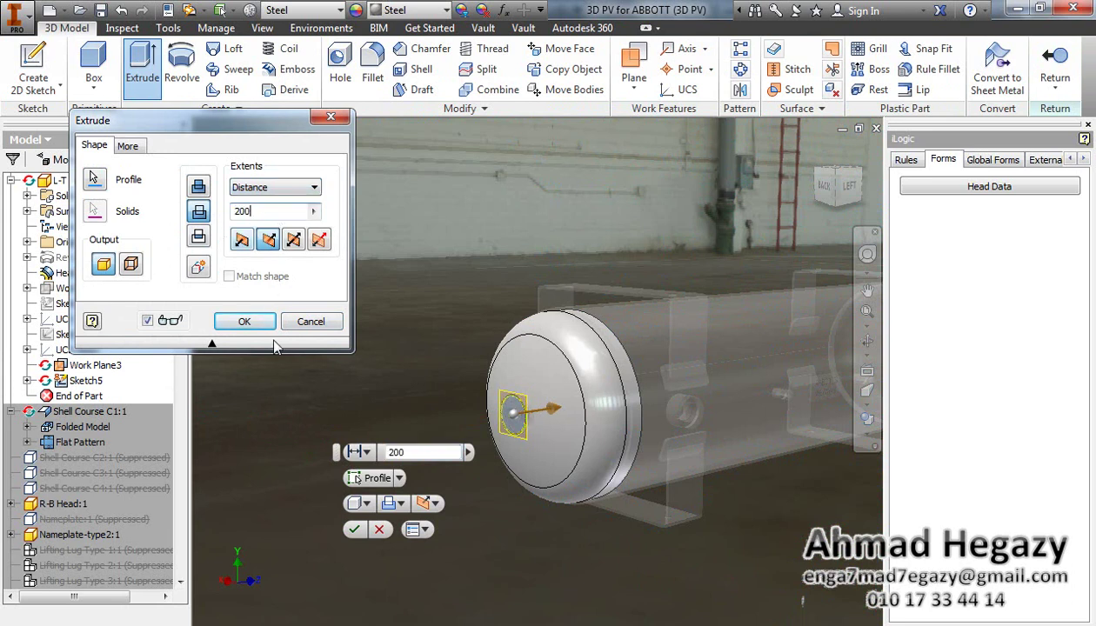
click(246, 322)
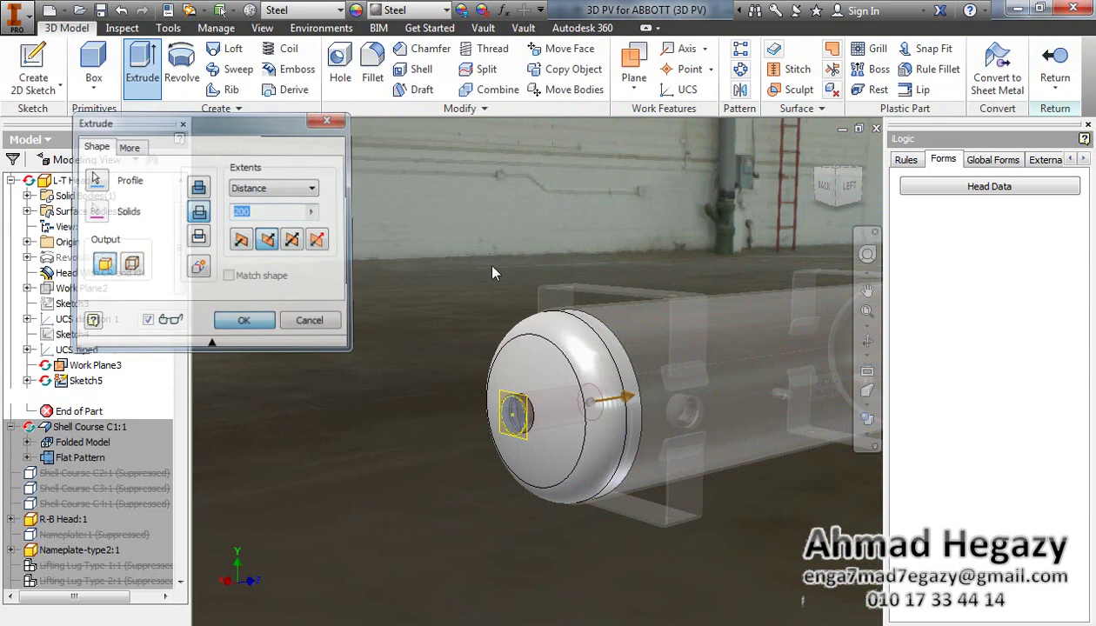
Step: Finish editing the head in place and open the L-T Head part in its own window
right_click(443, 227)
click(442, 279)
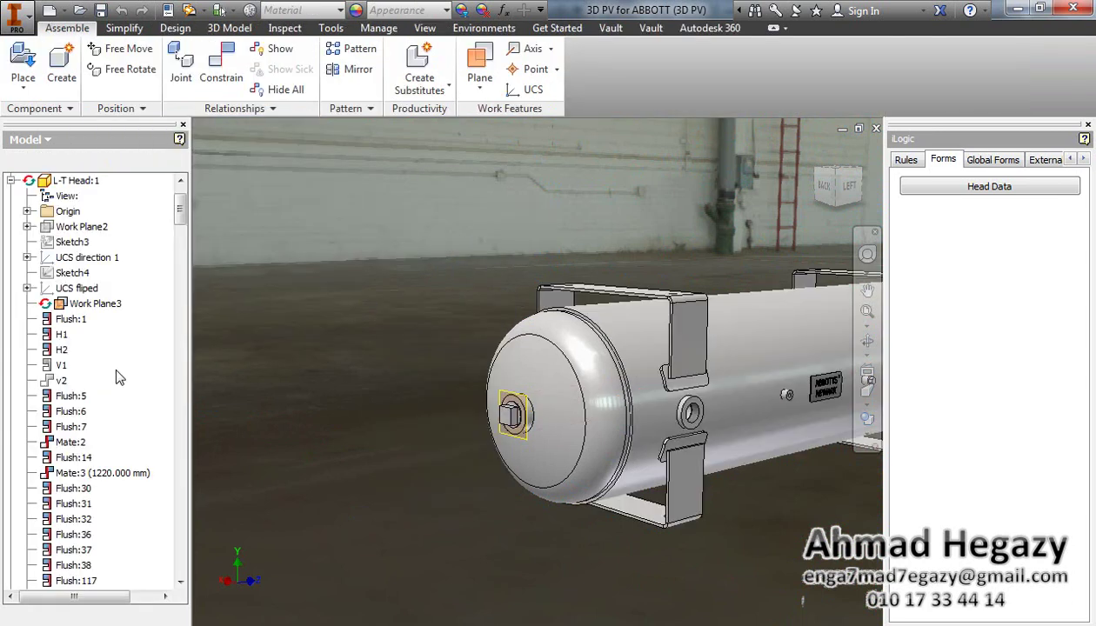
right_click(554, 372)
click(560, 122)
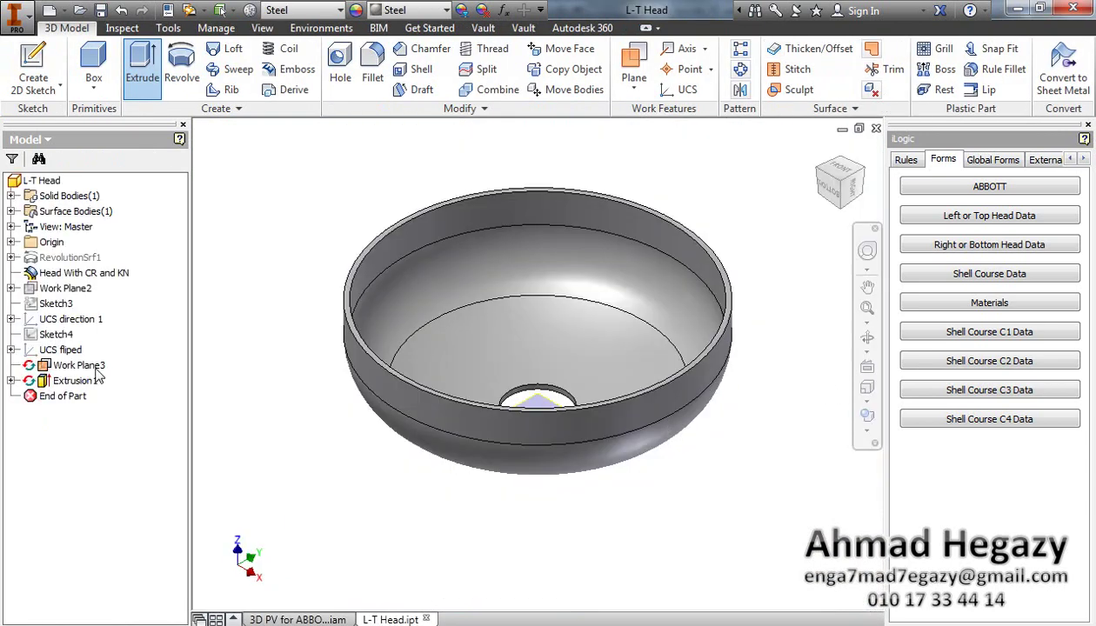
Step: Turn off the visibility of Work Plane3 in the L-T Head part
right_click(98, 372)
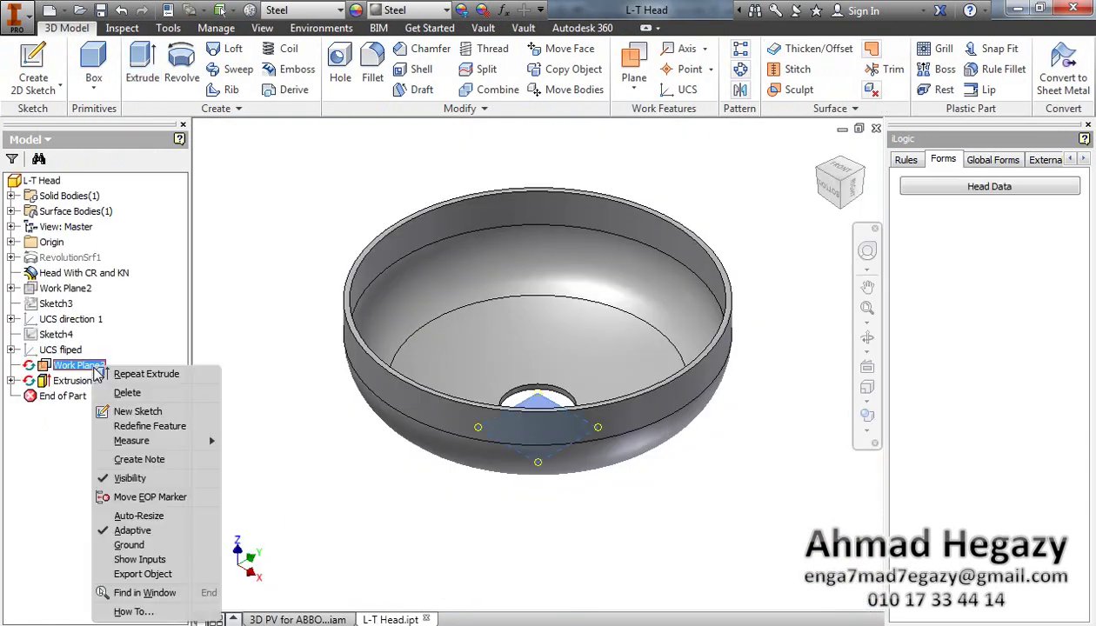
click(130, 477)
click(341, 512)
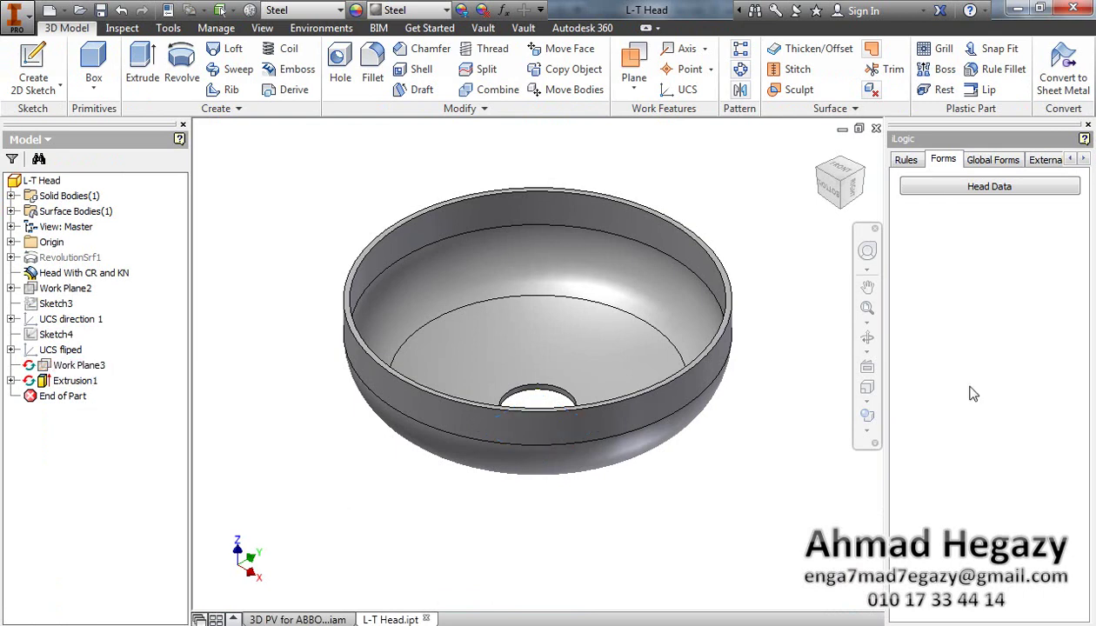
Step: Inspect the coupling hole from the head's outer side, and close the L-T Head window to return to the assembly
click(867, 339)
drag(529, 362, 641, 416)
right_click(648, 400)
click(726, 397)
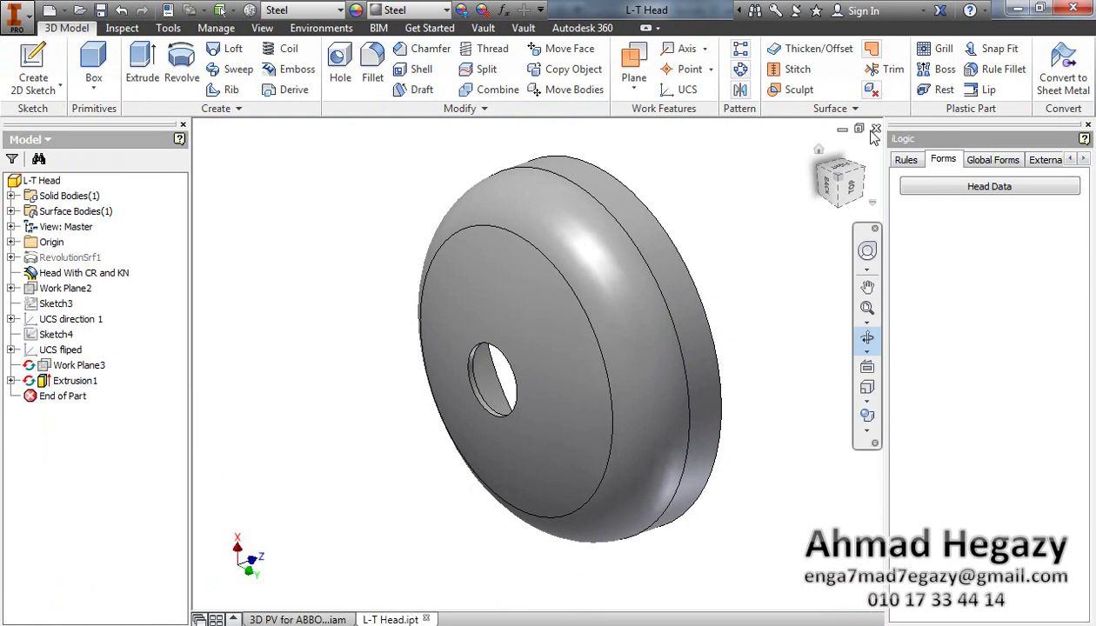
click(875, 128)
click(402, 365)
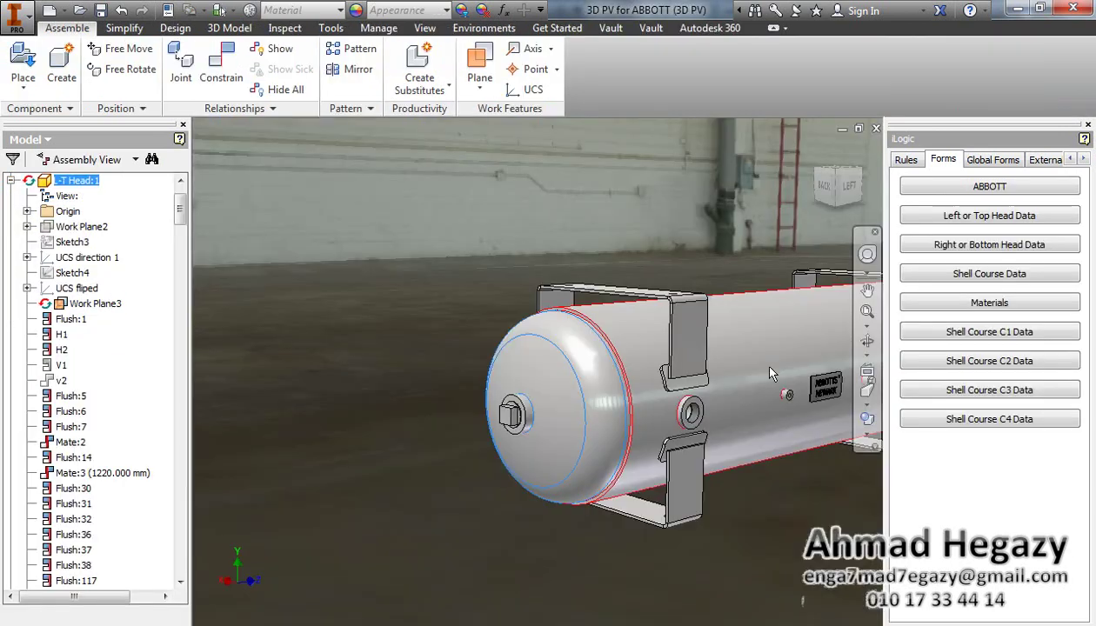
Step: Edit the R-B Head in place and start a 2D sketch on the end face of its coupling
click(867, 341)
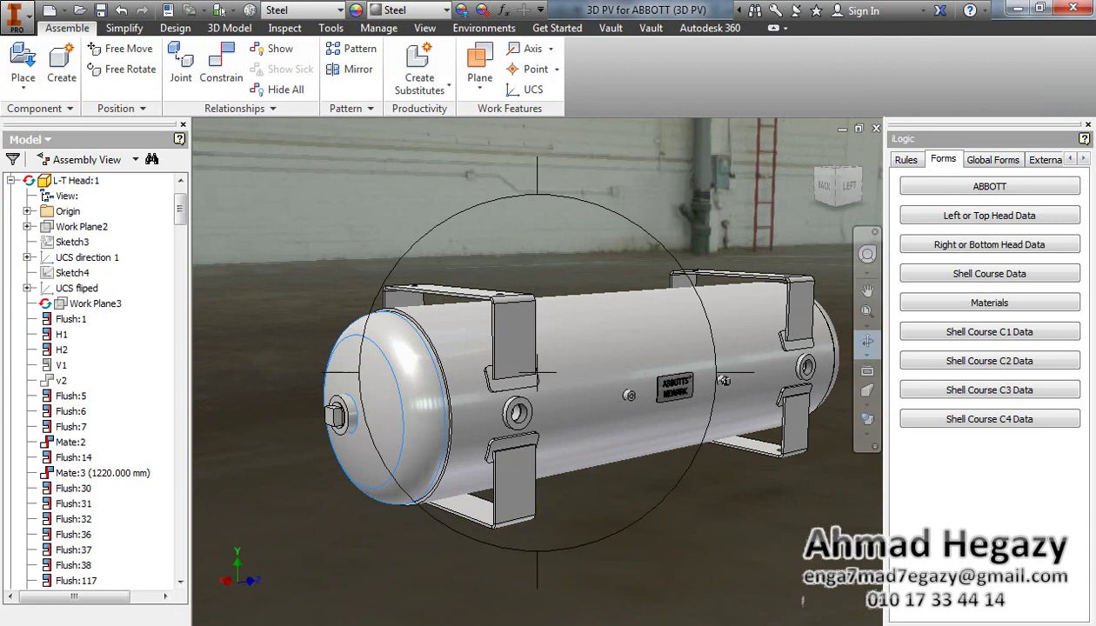
drag(656, 388, 573, 420)
right_click(610, 264)
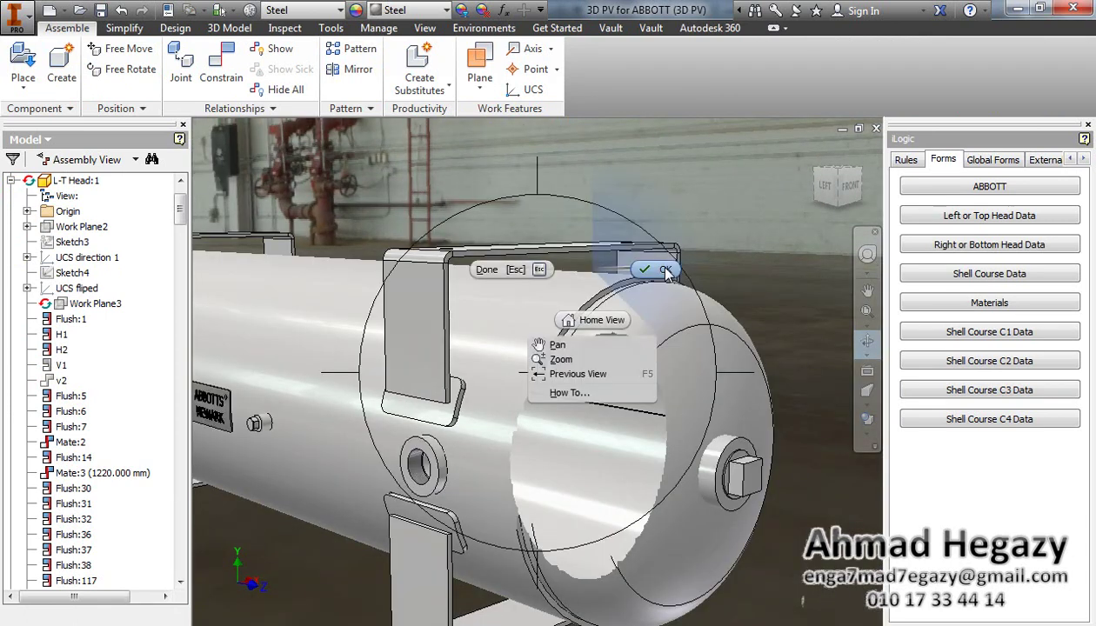
click(664, 271)
key(Escape)
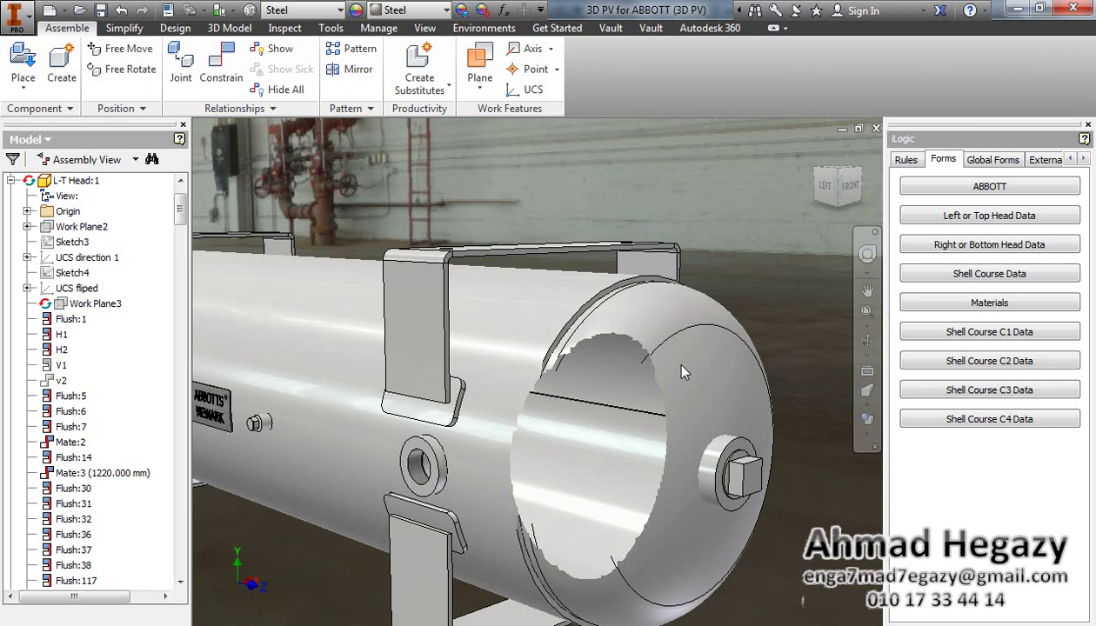
double_click(731, 362)
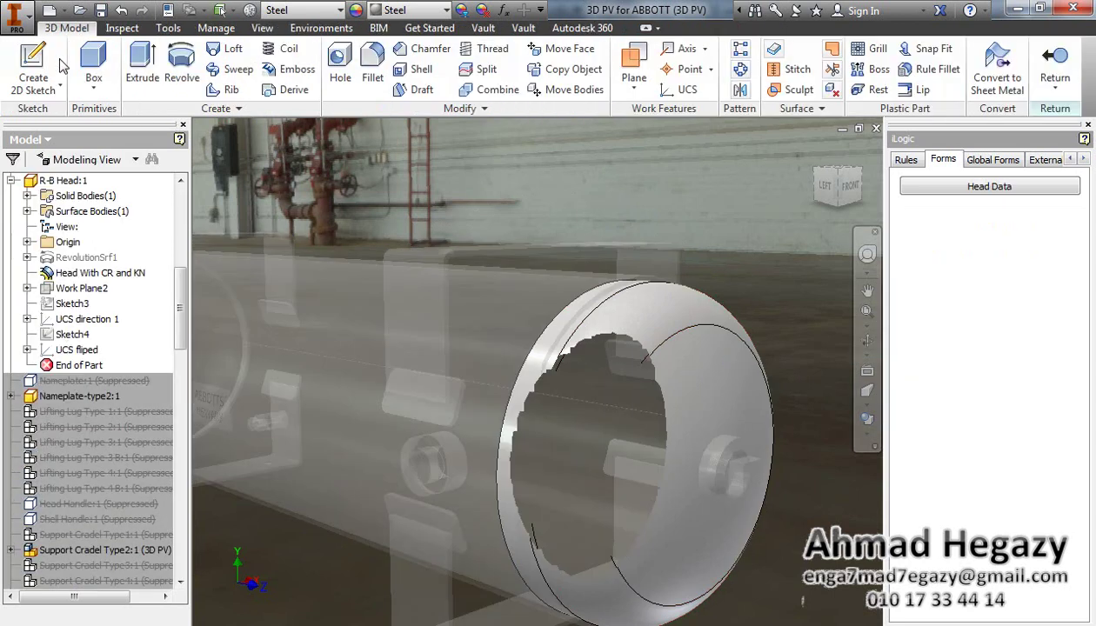
key(s)
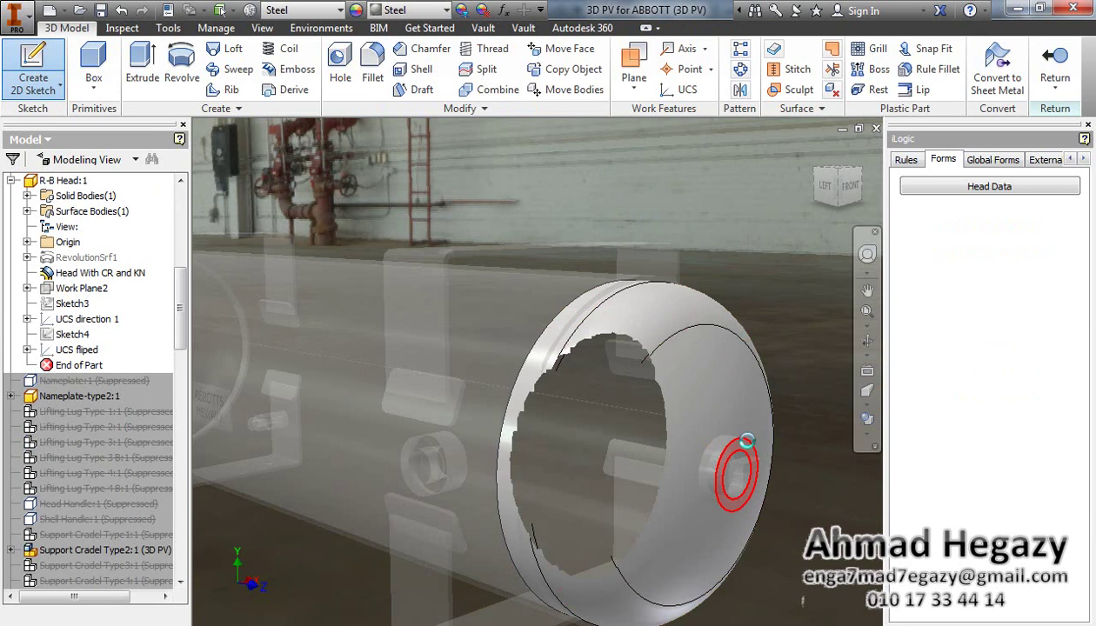
click(746, 441)
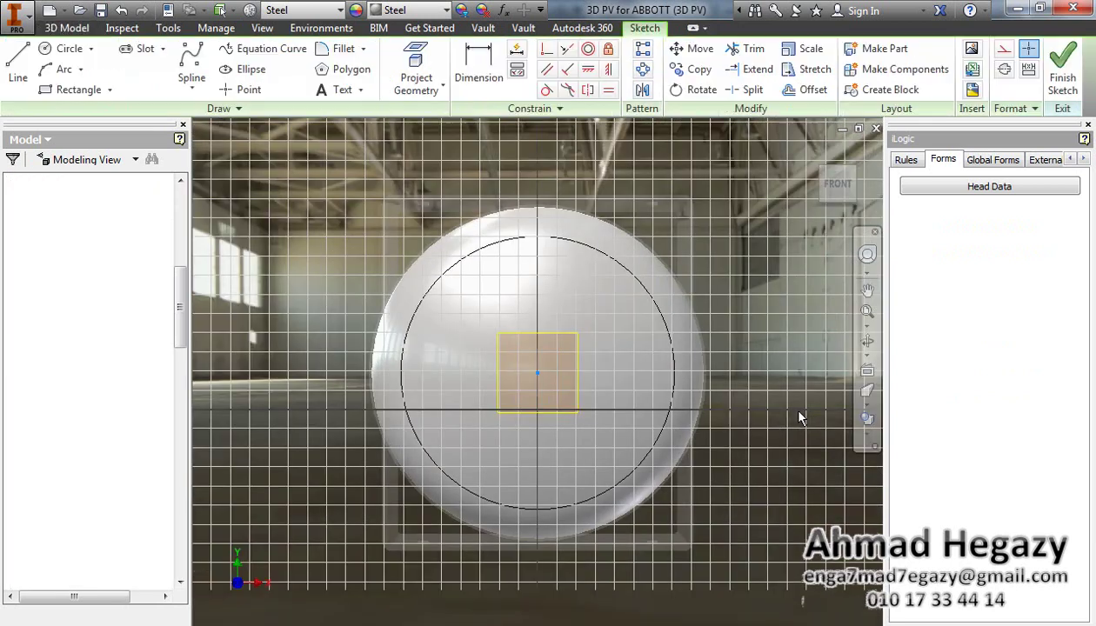
key(F5)
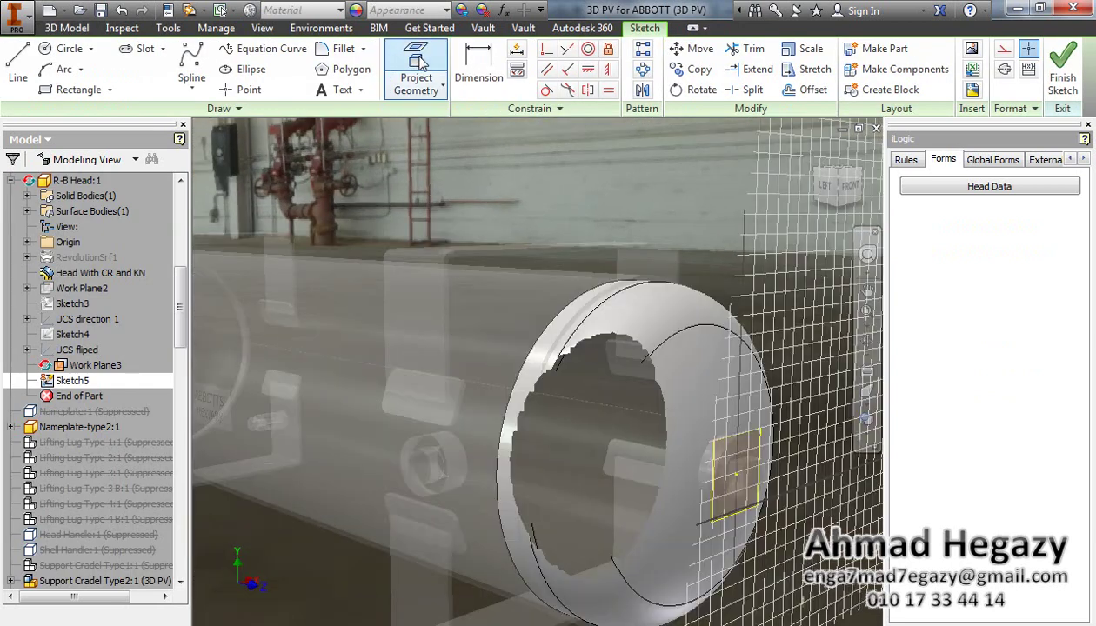
Step: Project the coupling's outer circular edge into the R-B Head sketch and finish the sketch
click(419, 65)
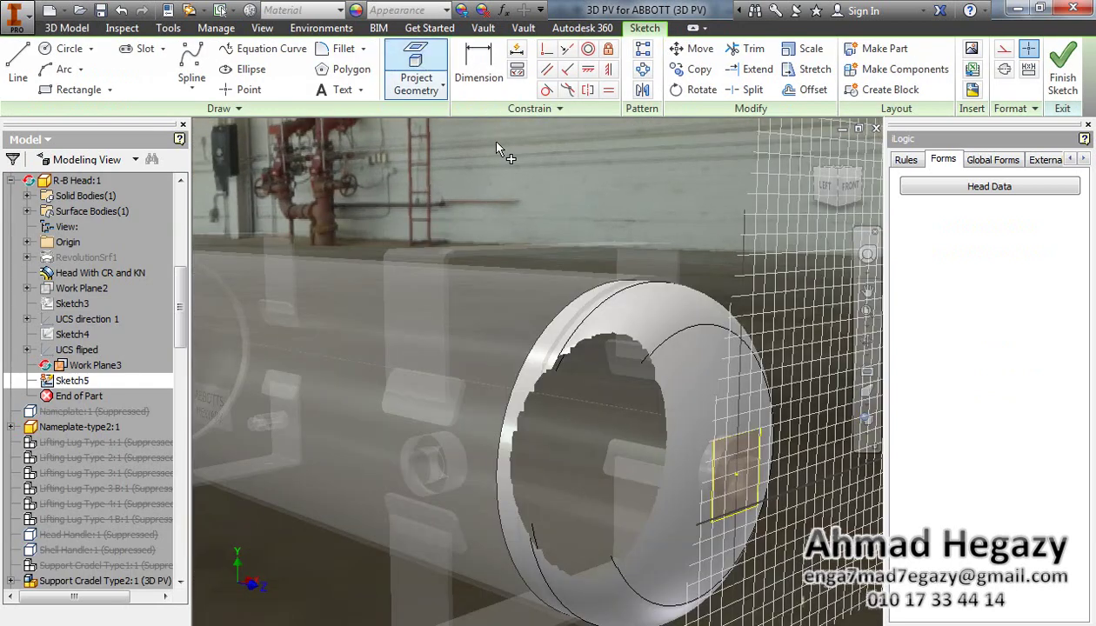
click(737, 448)
key(Escape)
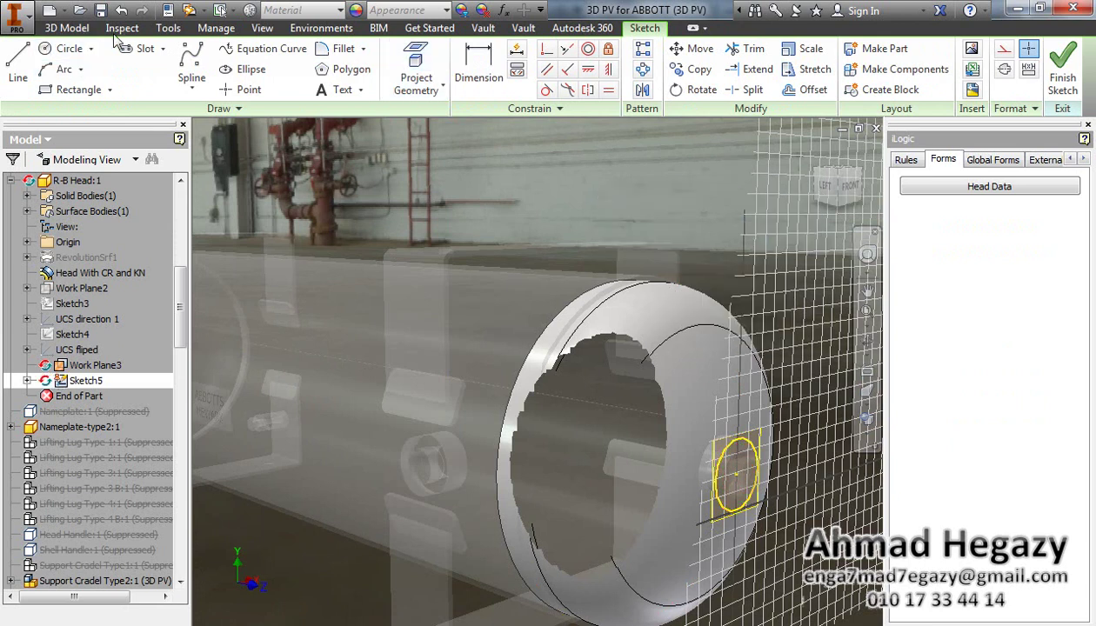
right_click(385, 201)
click(393, 251)
Step: Extrude the projected circle as a cut through the R-B Head with the extent set to To Next
key(e)
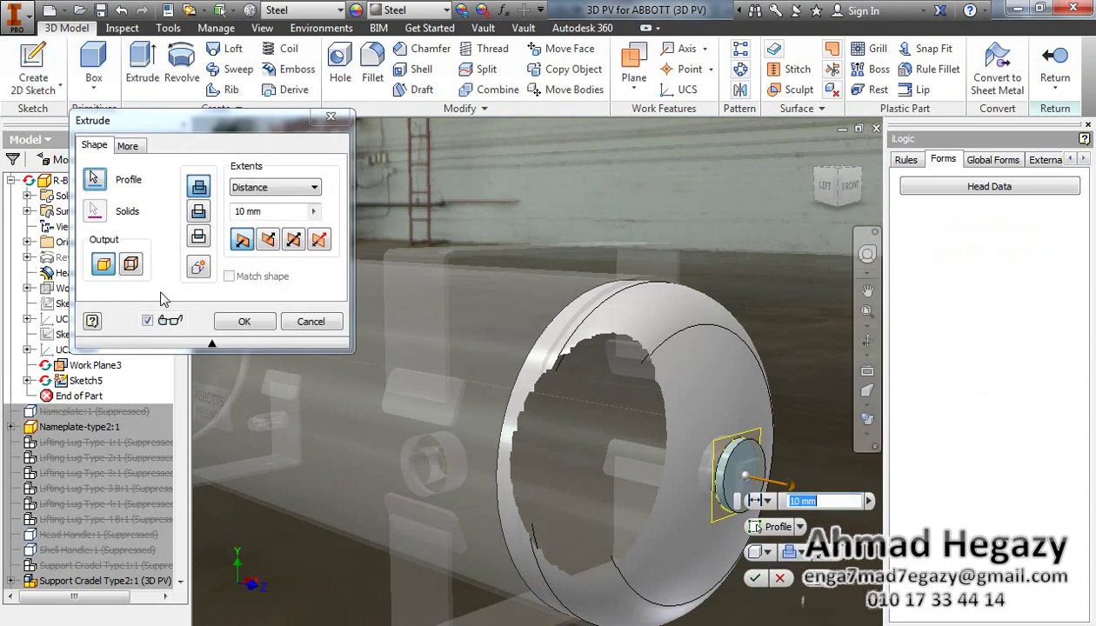
click(198, 211)
click(275, 187)
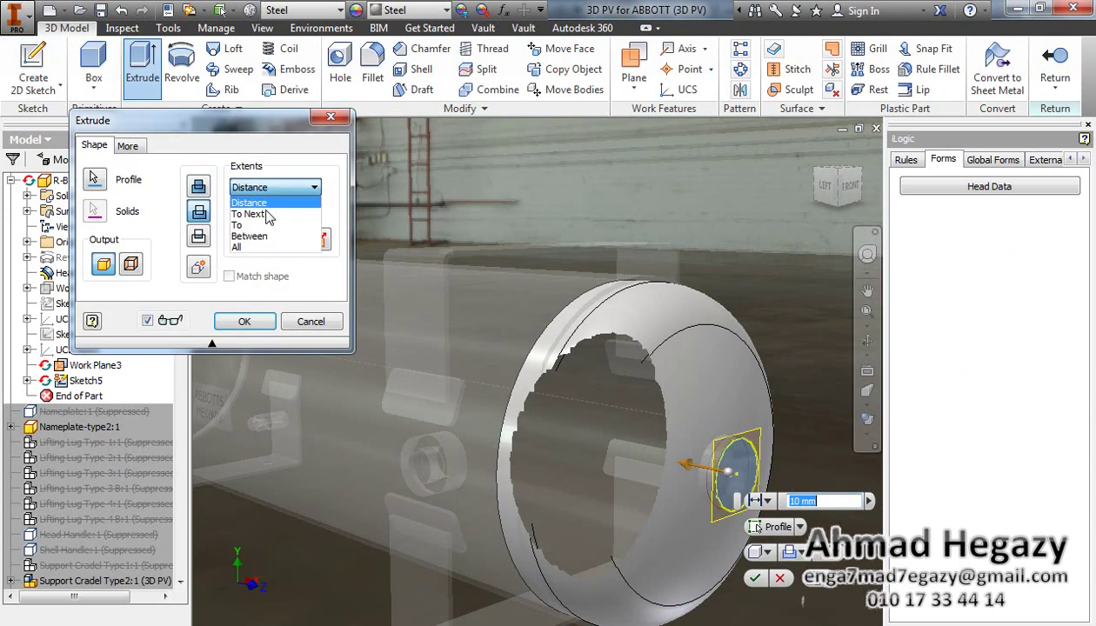
click(252, 214)
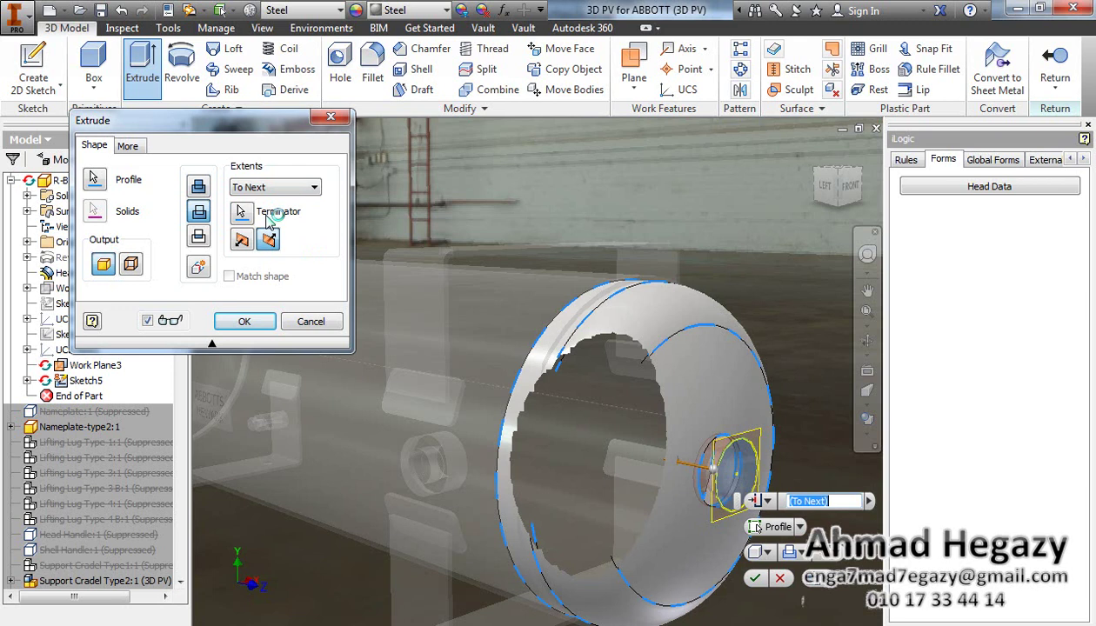
click(245, 321)
Step: Finish editing the R-B Head in place and open the part in its own window
right_click(626, 184)
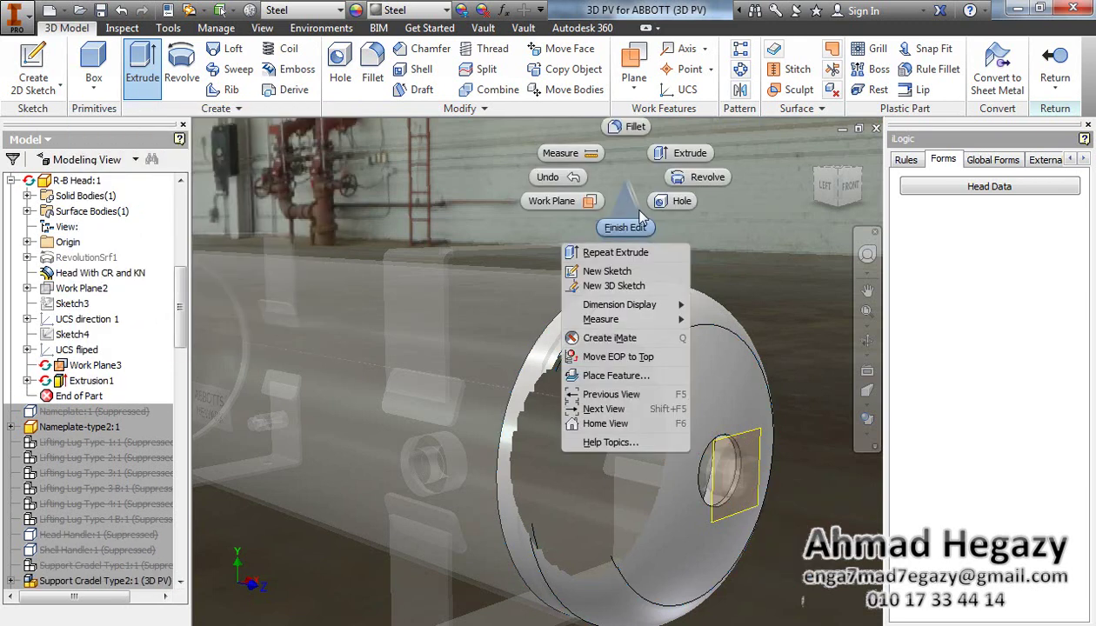
click(639, 227)
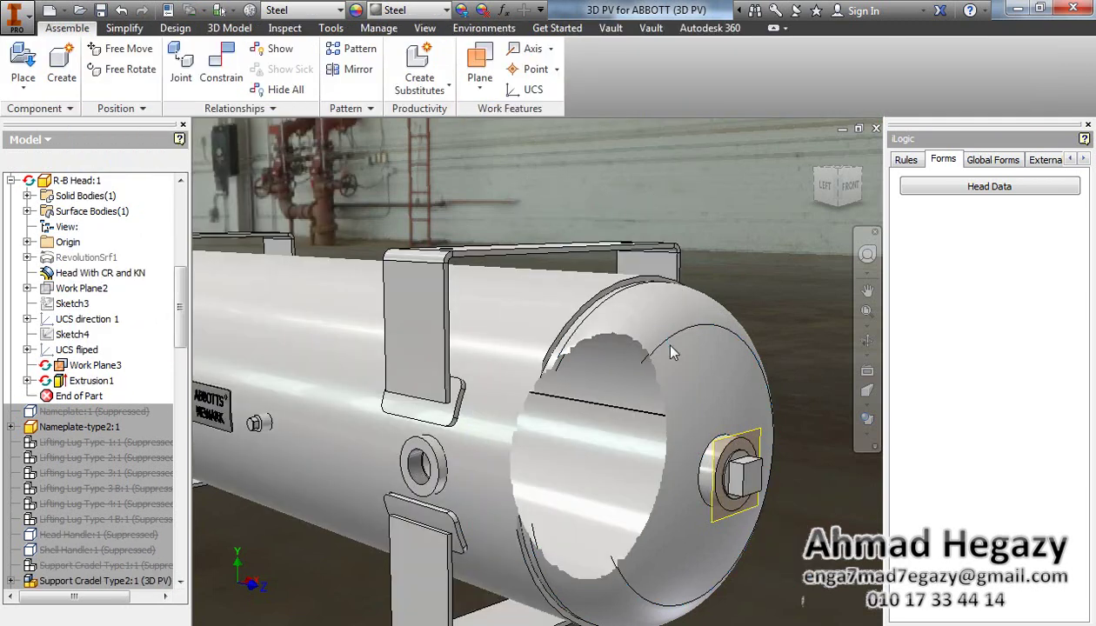
right_click(675, 332)
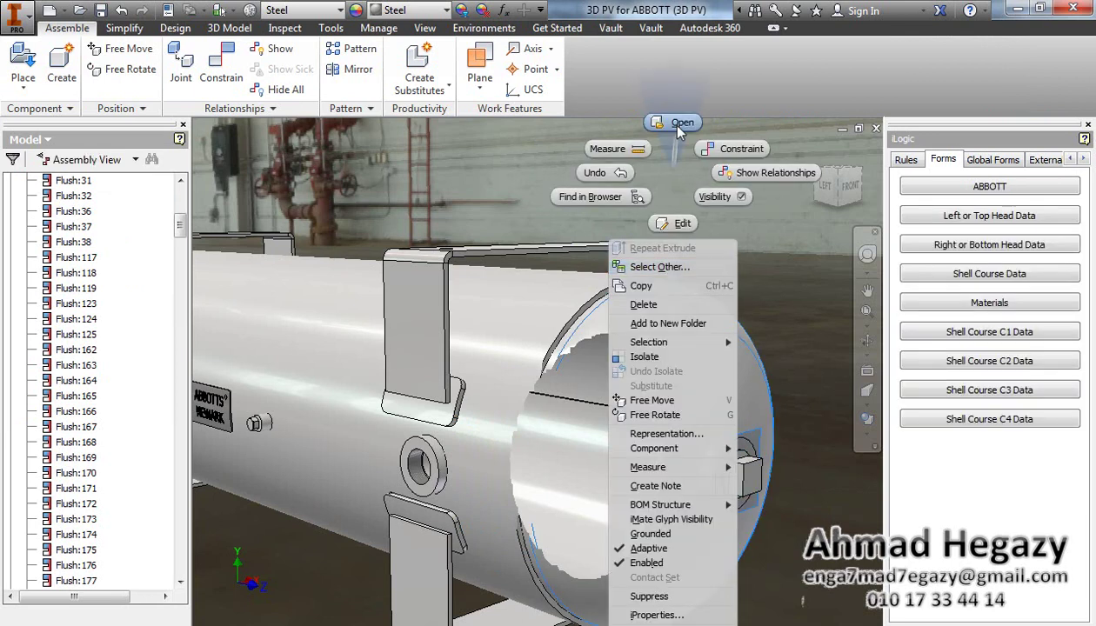
click(678, 124)
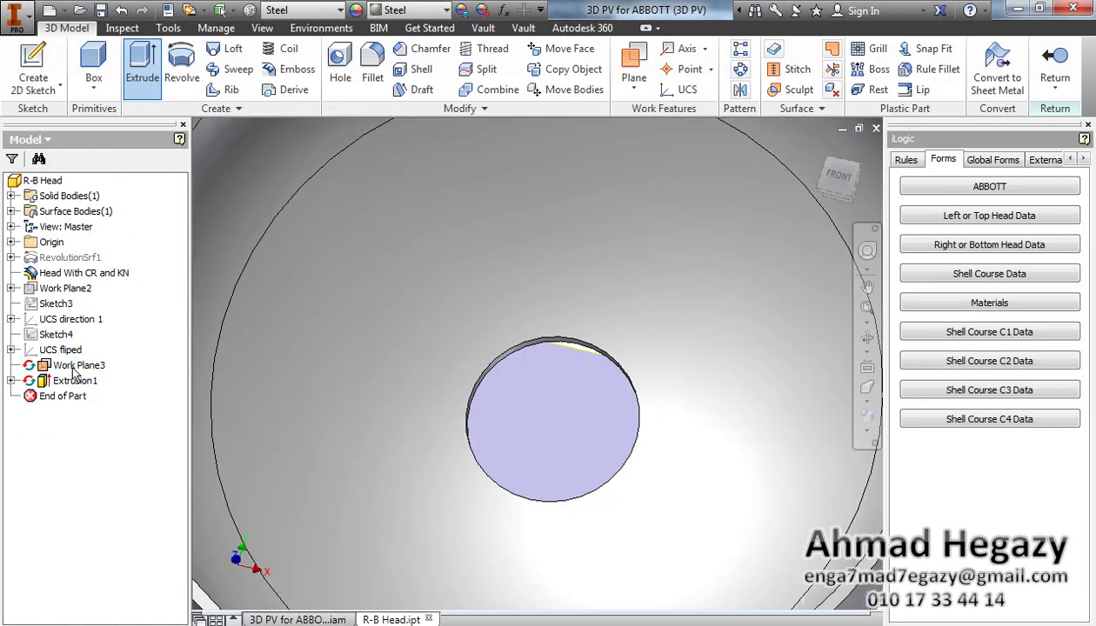
Step: Turn off the visibility of Work Plane3 in the R-B Head part and close its window to return to the assembly
click(76, 366)
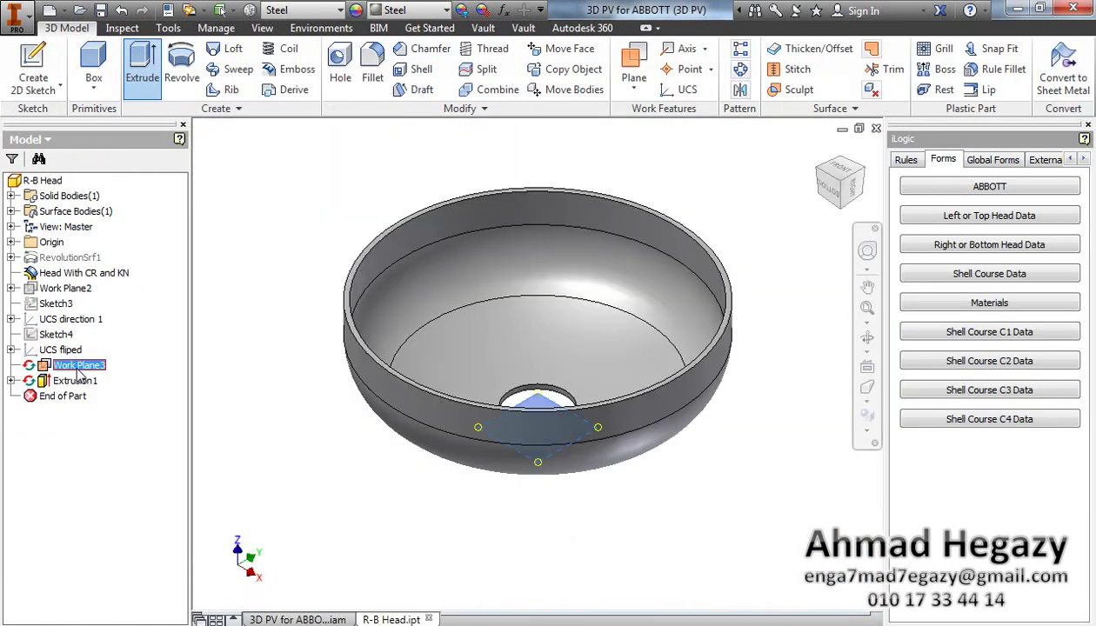
right_click(80, 371)
click(133, 479)
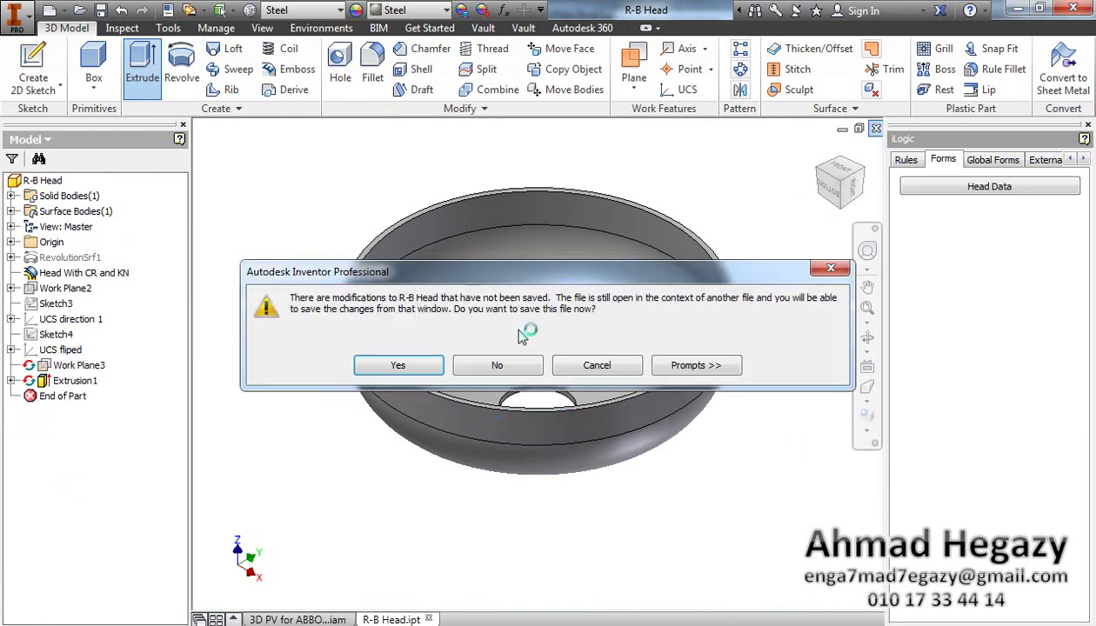
click(399, 430)
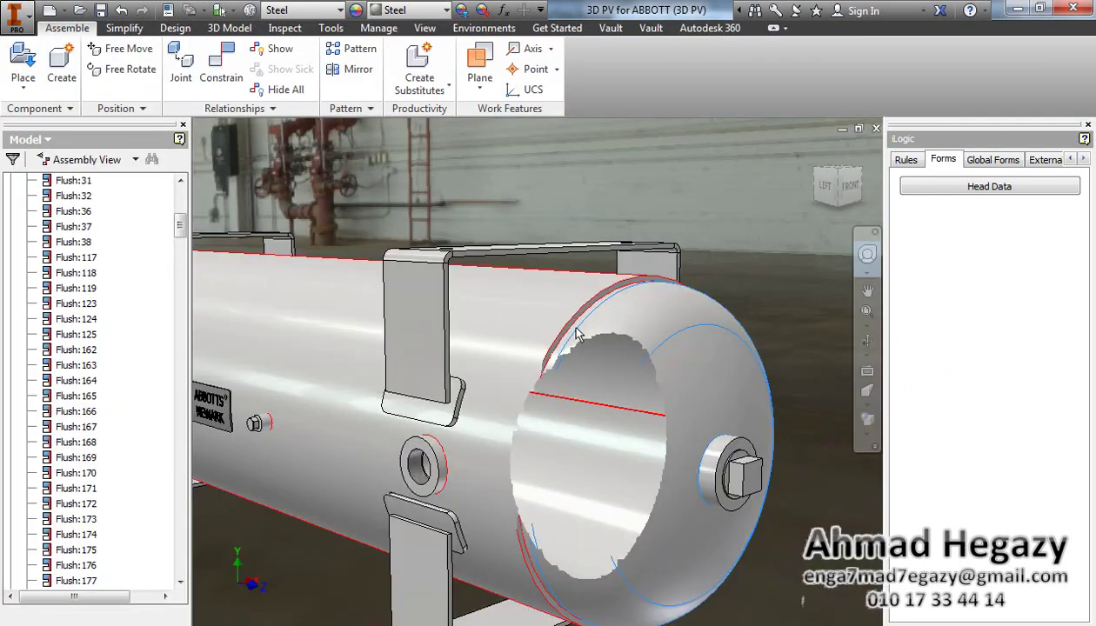
Step: Examine the whole vessel assembly from the right-hand head around to its nameplate side
middle_drag(523, 384, 589, 428)
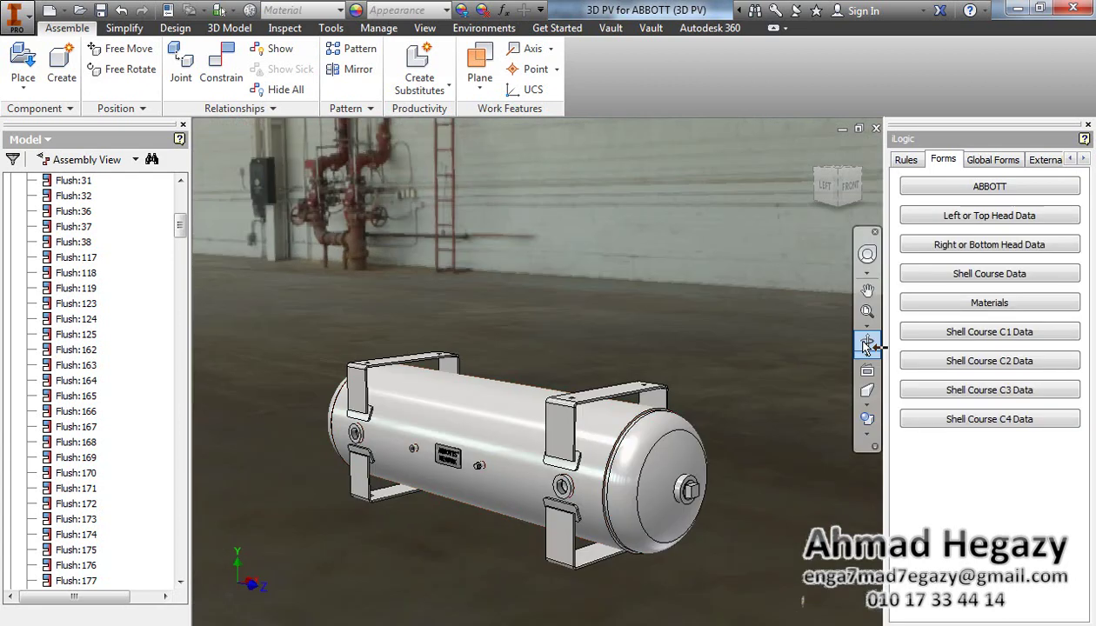
click(867, 340)
drag(738, 379, 609, 304)
right_click(509, 291)
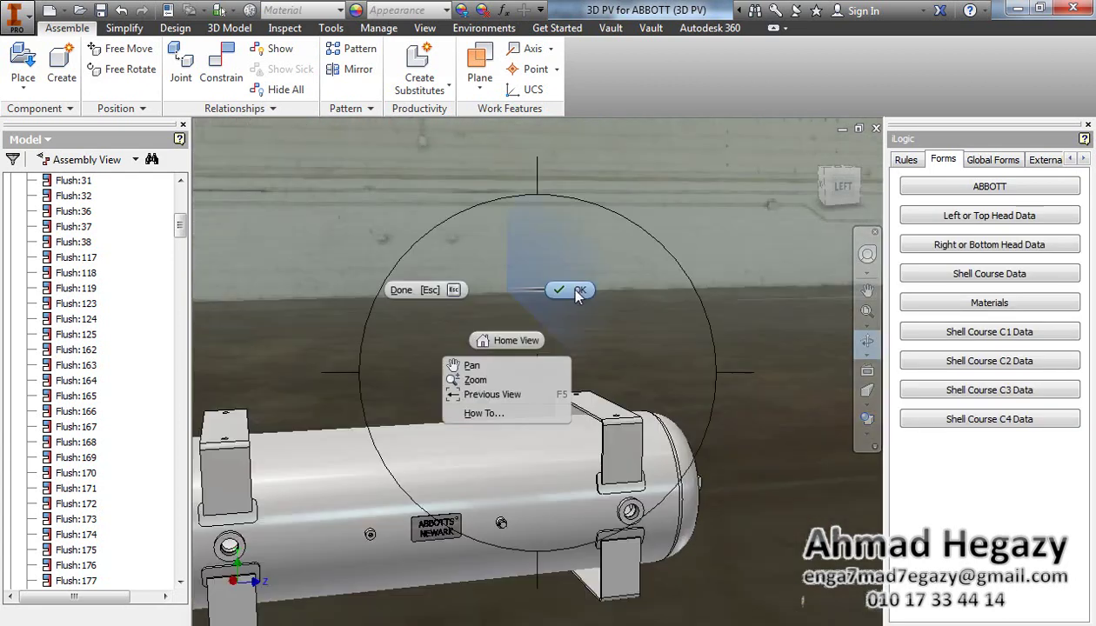
click(569, 288)
middle_drag(563, 267, 573, 266)
scroll(507, 292, up, 4)
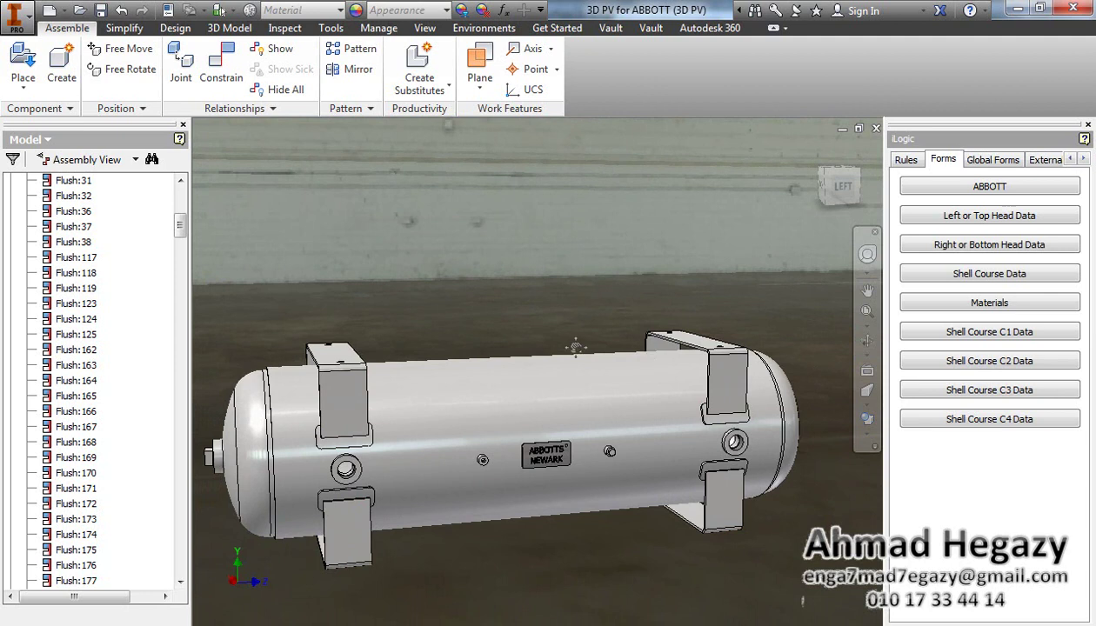
middle_drag(579, 339, 578, 337)
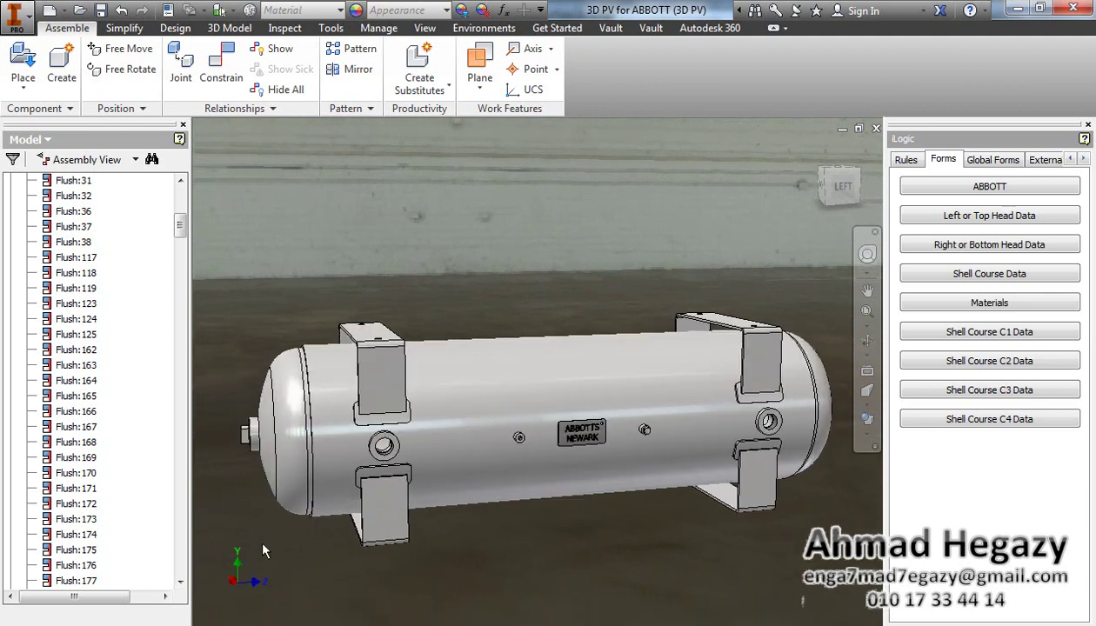